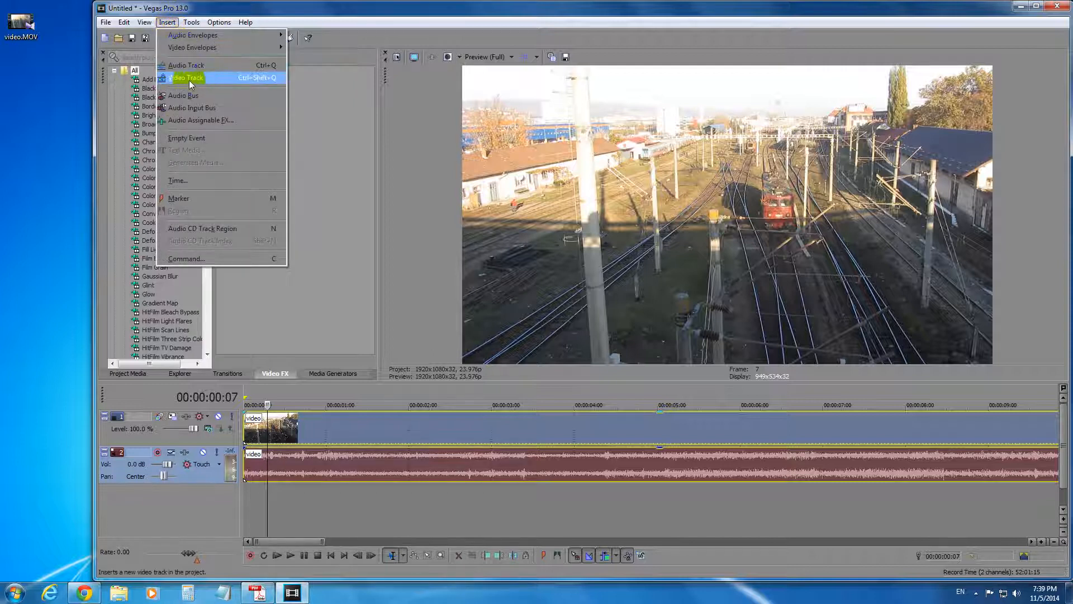
- Add a new video track and insert a text media event on it at 00:00:01:05
{"action": "left_click", "coordinate": [203, 80]}
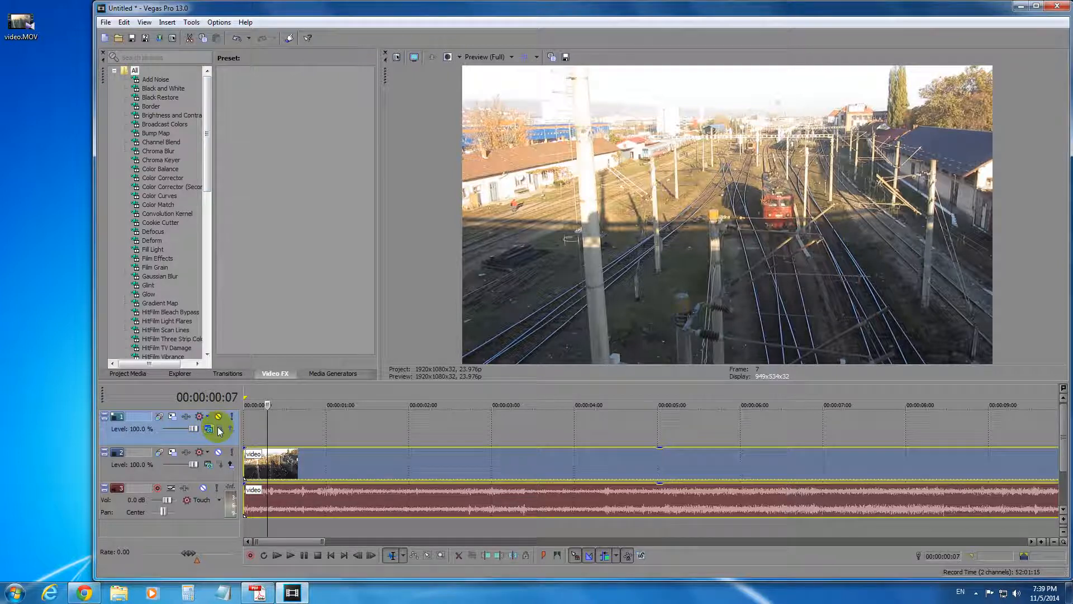
{"action": "left_click", "coordinate": [309, 394]}
{"action": "left_click", "coordinate": [345, 392]}
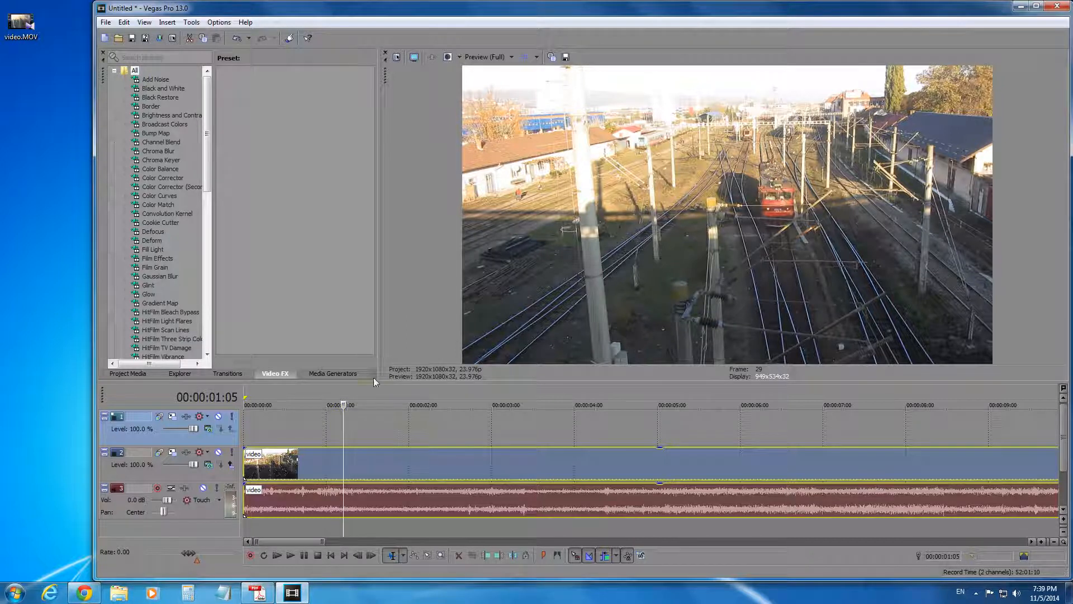
{"action": "left_click", "coordinate": [168, 22]}
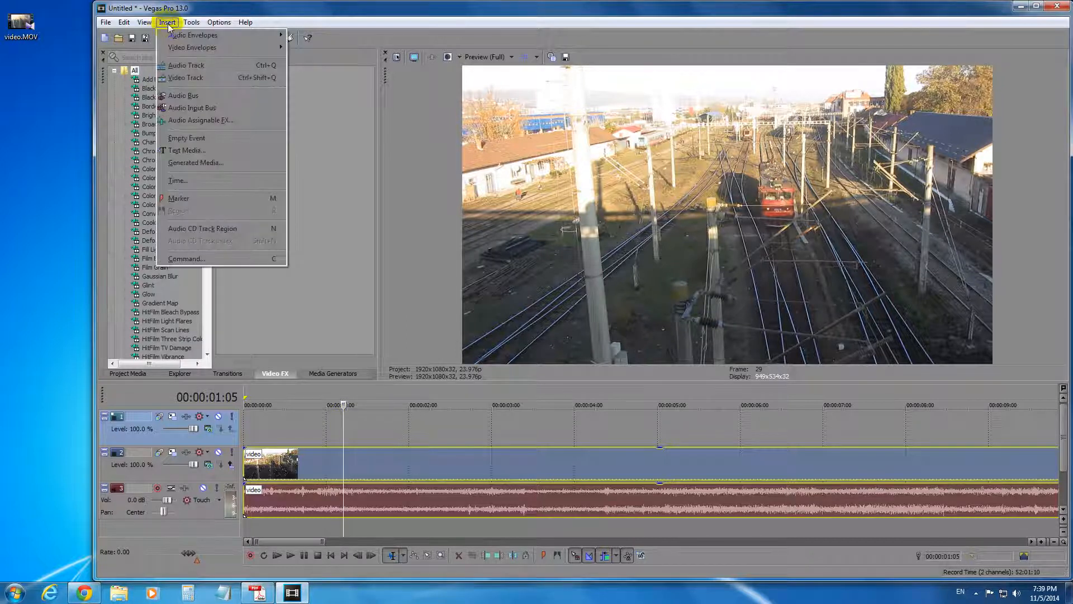
{"action": "left_click", "coordinate": [213, 150]}
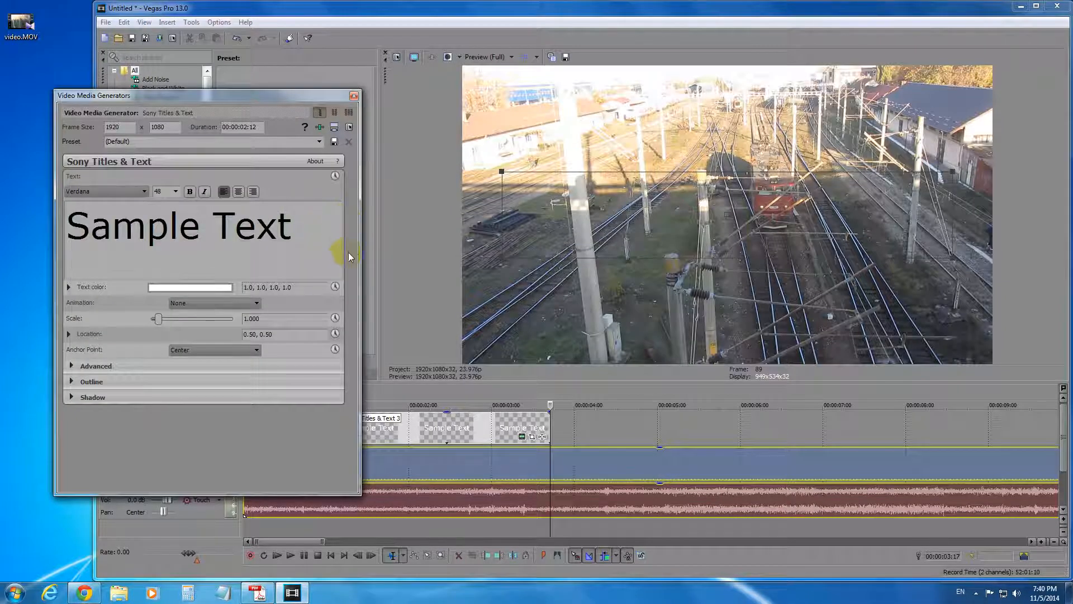
- Change the text color of "Sample Text" to pink (1.0, 0.18, 0.58, 1.0)
{"action": "left_click_drag", "start_coordinate": [307, 227], "coordinate": [84, 224]}
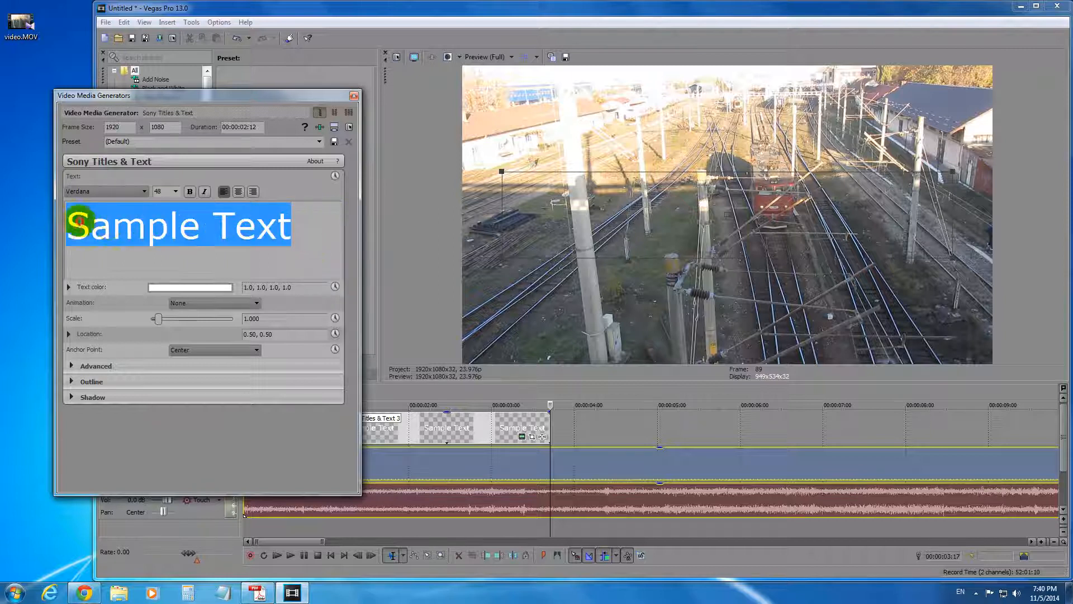
{"action": "left_click", "coordinate": [191, 288]}
{"action": "left_click_drag", "start_coordinate": [134, 349], "coordinate": [115, 361]}
{"action": "left_click", "coordinate": [249, 314]}
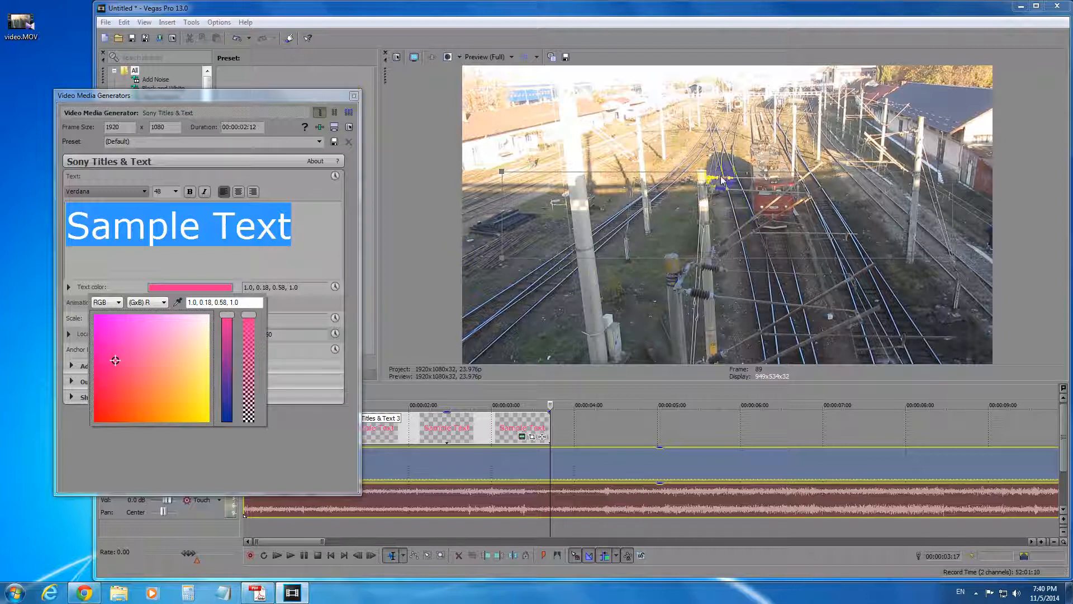
- Place the playhead at 00:00:02:15 over the title event and close the text generator window
{"action": "left_click", "coordinate": [464, 396]}
{"action": "left_click", "coordinate": [461, 405]}
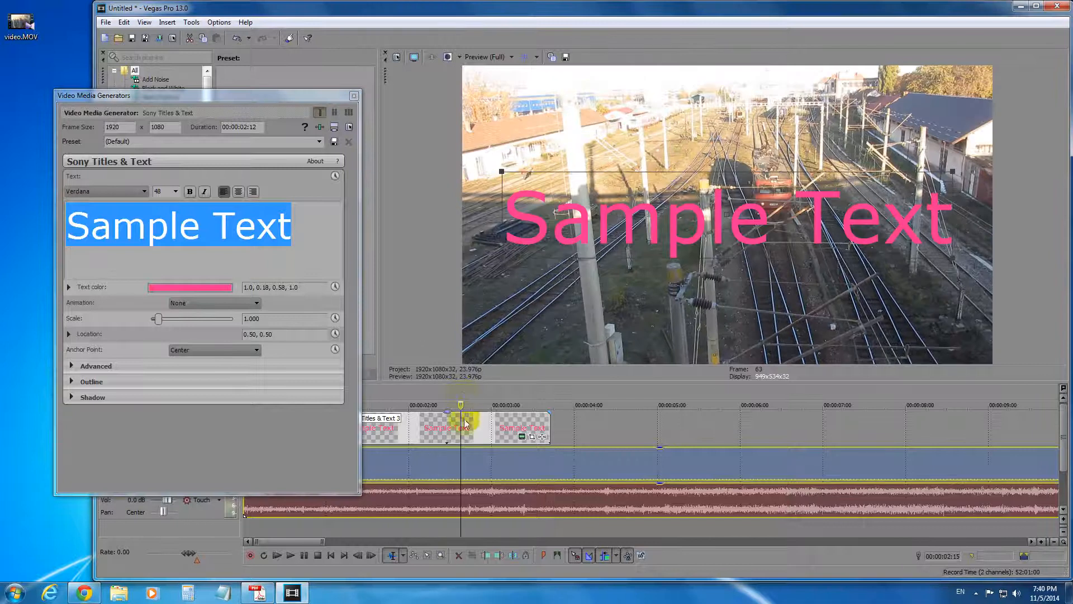
{"action": "left_click", "coordinate": [463, 405]}
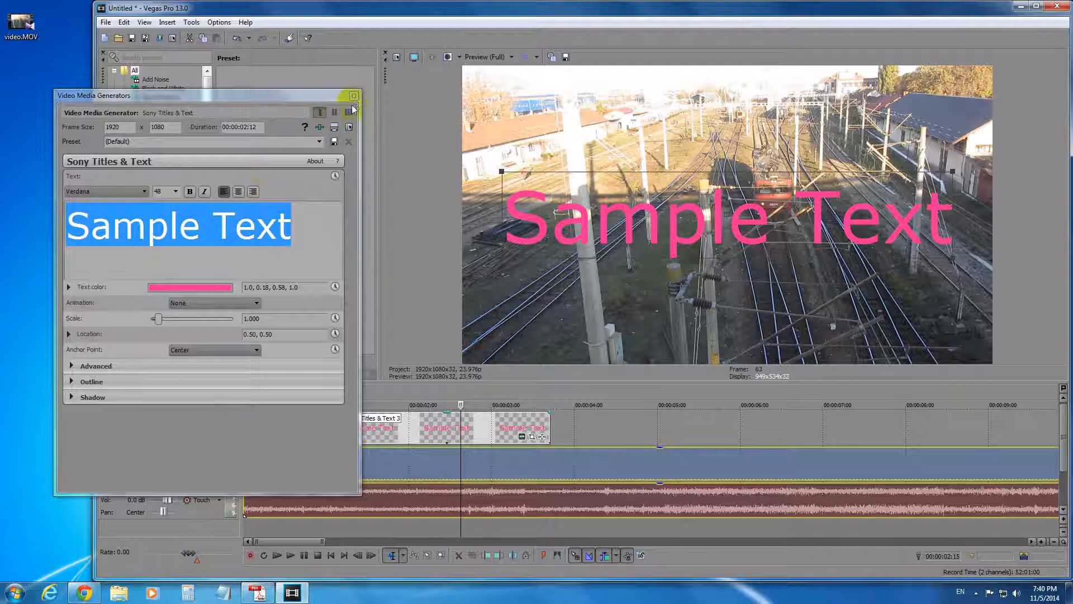
{"action": "left_click_drag", "start_coordinate": [330, 94], "coordinate": [326, 115]}
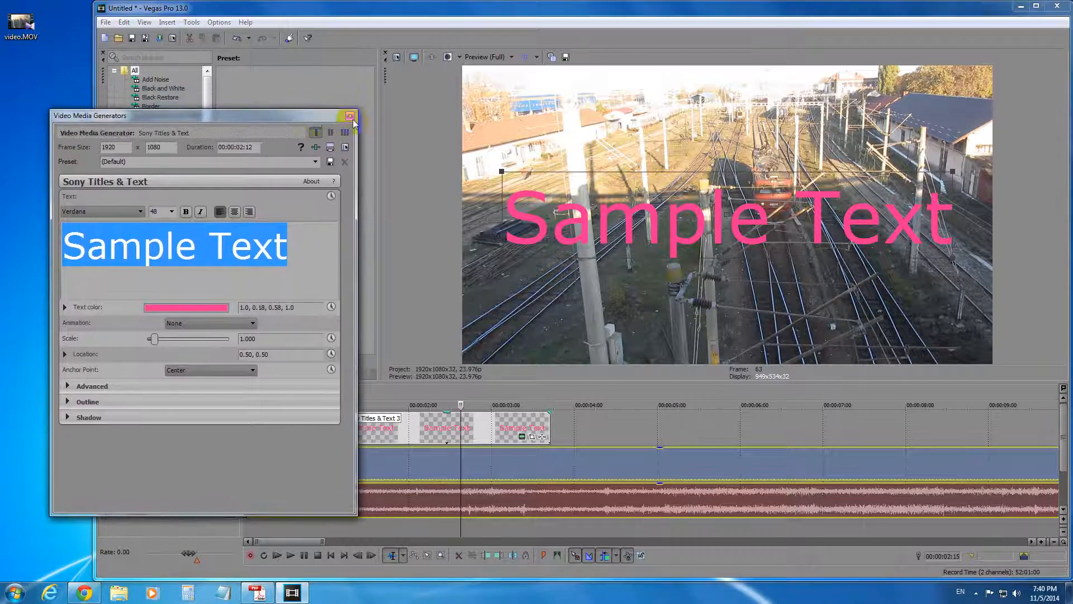
{"action": "left_click", "coordinate": [350, 116]}
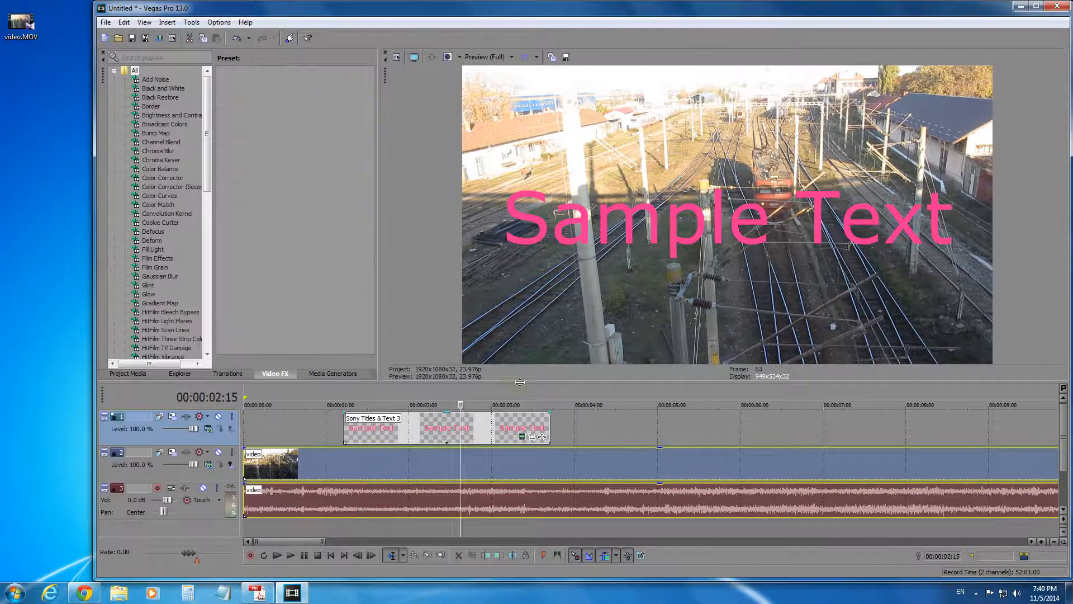
- In the title event's Pan/Crop, rotate the frame to about 303 degrees and move its center to about X 462, Y 1,157
{"action": "left_click", "coordinate": [532, 438]}
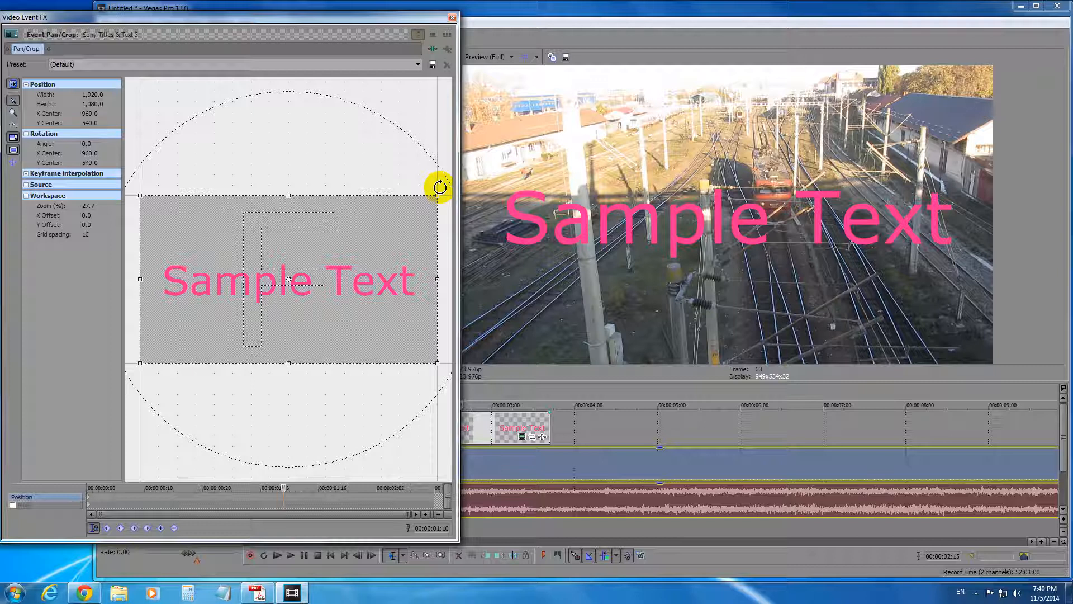
{"action": "left_click_drag", "start_coordinate": [439, 186], "coordinate": [355, 148]}
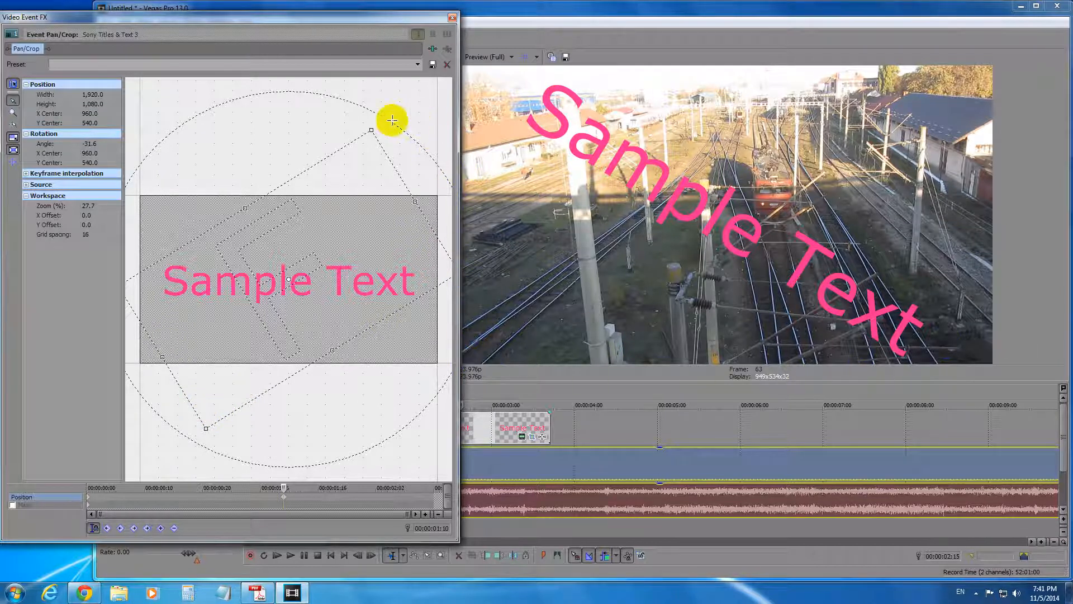
{"action": "mouse_move", "coordinate": [374, 128]}
{"action": "left_mouse_down"}
{"action": "mouse_move", "coordinate": [434, 192]}
{"action": "mouse_move", "coordinate": [425, 156]}
{"action": "mouse_move", "coordinate": [364, 110]}
{"action": "left_mouse_up"}
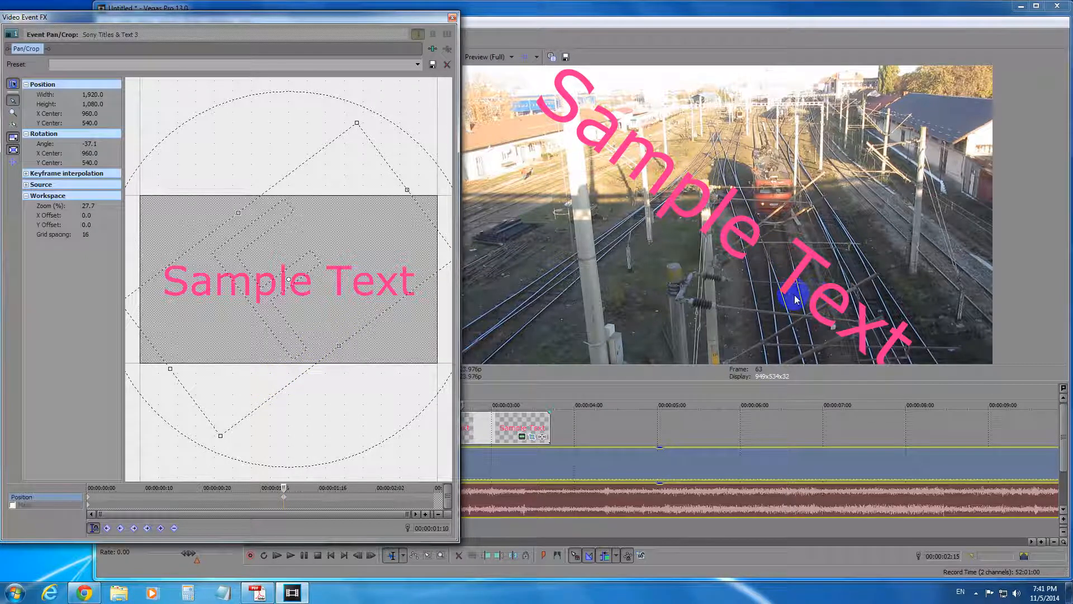
{"action": "left_click_drag", "start_coordinate": [368, 110], "coordinate": [414, 252]}
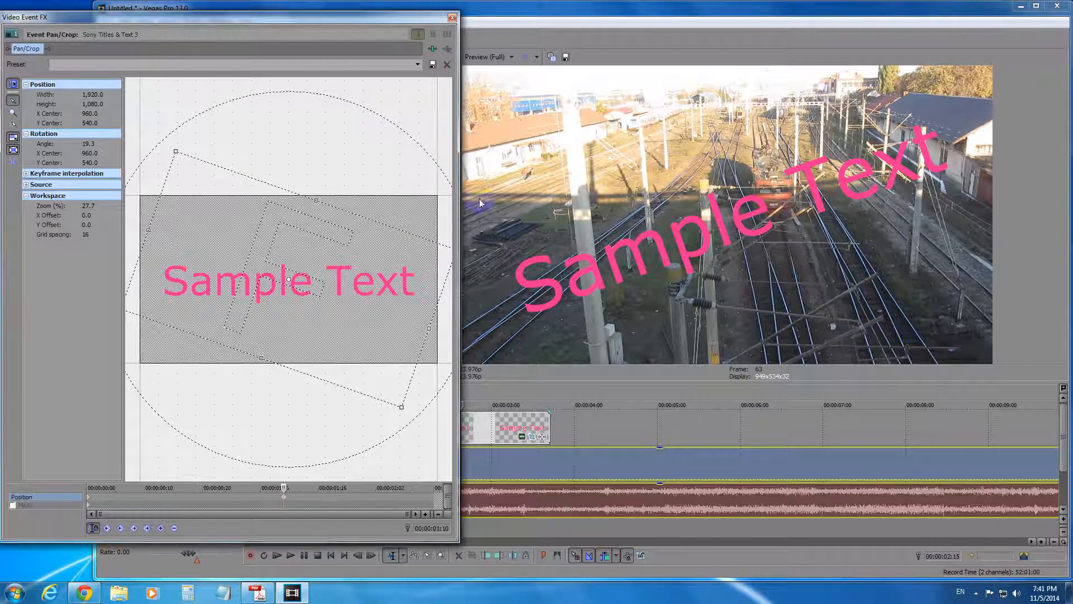
{"action": "left_click_drag", "start_coordinate": [187, 144], "coordinate": [204, 338]}
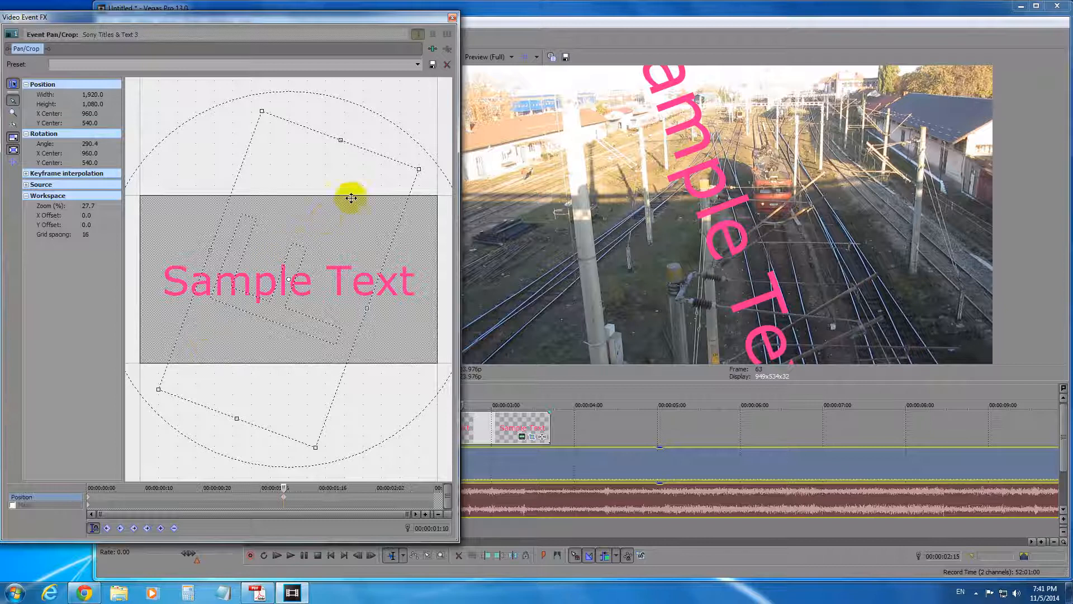
{"action": "left_click_drag", "start_coordinate": [341, 220], "coordinate": [263, 314]}
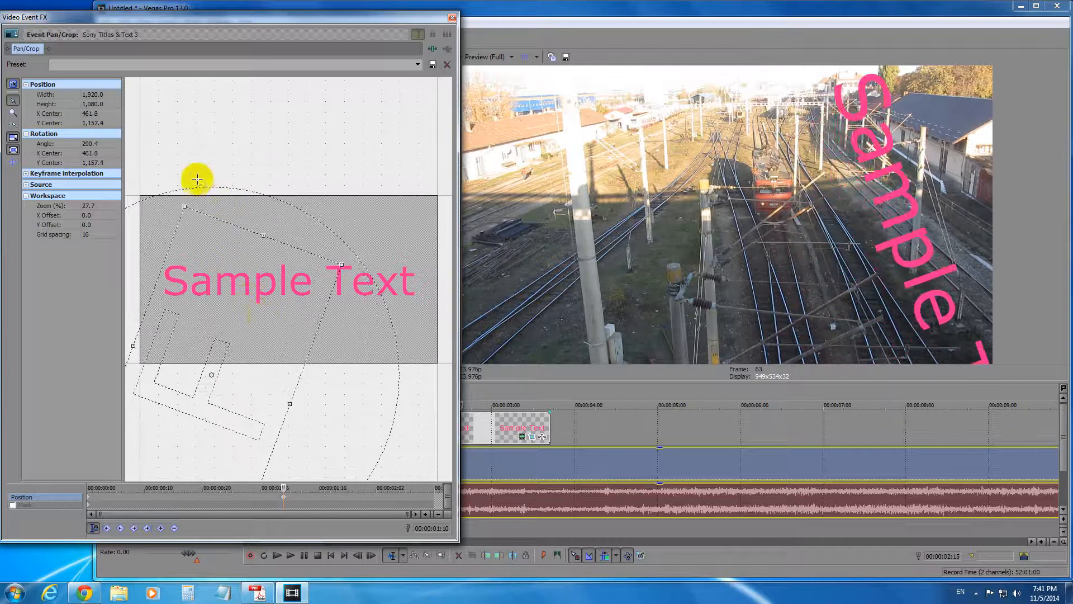
{"action": "left_click_drag", "start_coordinate": [183, 194], "coordinate": [221, 184]}
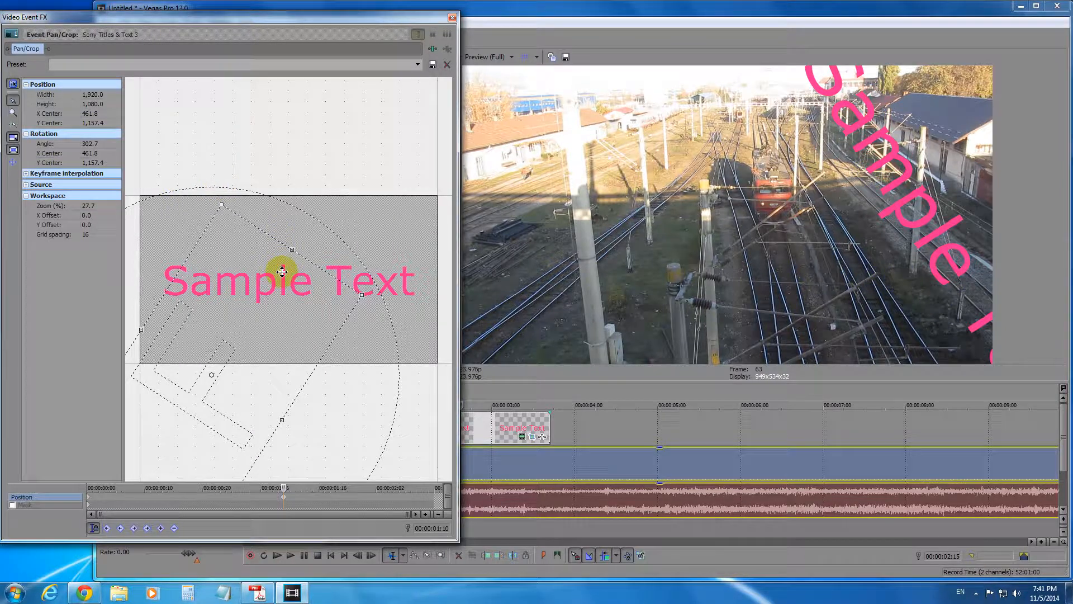
- Shrink the title by enlarging its Pan/Crop frame to about 3,210 × 1,806, and shift the center to about X 424, Y 1,246
{"action": "scroll", "coordinate": [280, 273], "scroll_direction": "down", "scroll_amount": 3}
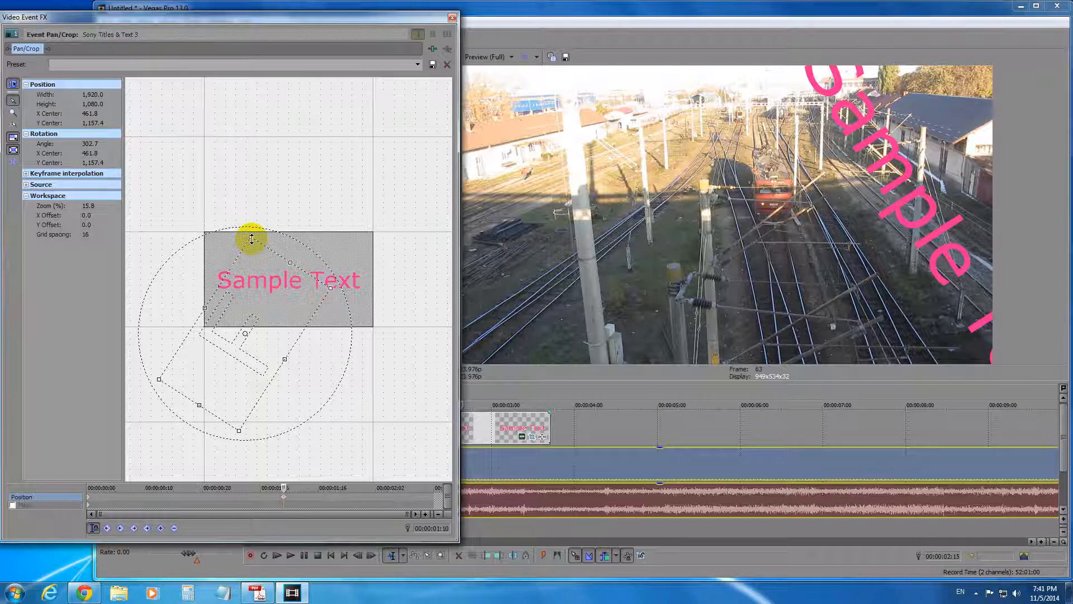
{"action": "scroll", "coordinate": [240, 239], "scroll_direction": "up", "scroll_amount": 6}
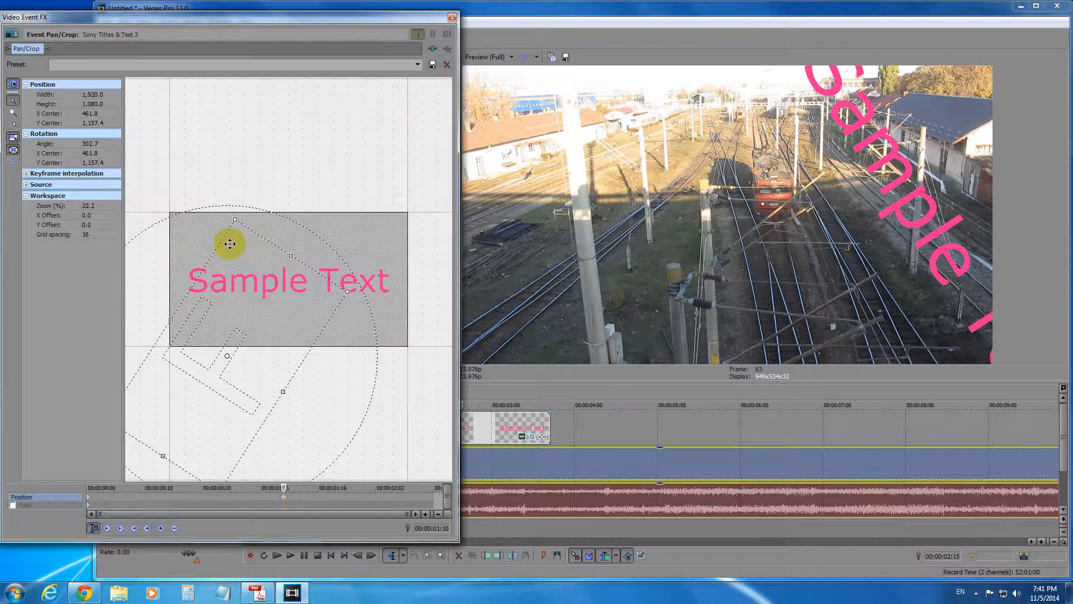
{"action": "scroll", "coordinate": [173, 219], "scroll_direction": "down", "scroll_amount": 2}
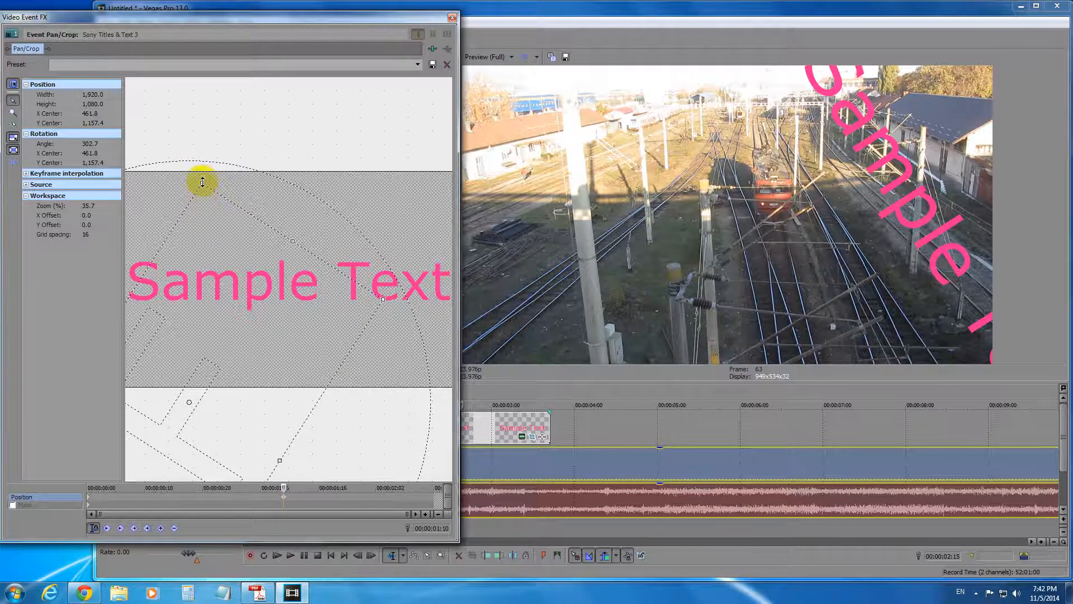
{"action": "left_click_drag", "start_coordinate": [202, 182], "coordinate": [205, 86]}
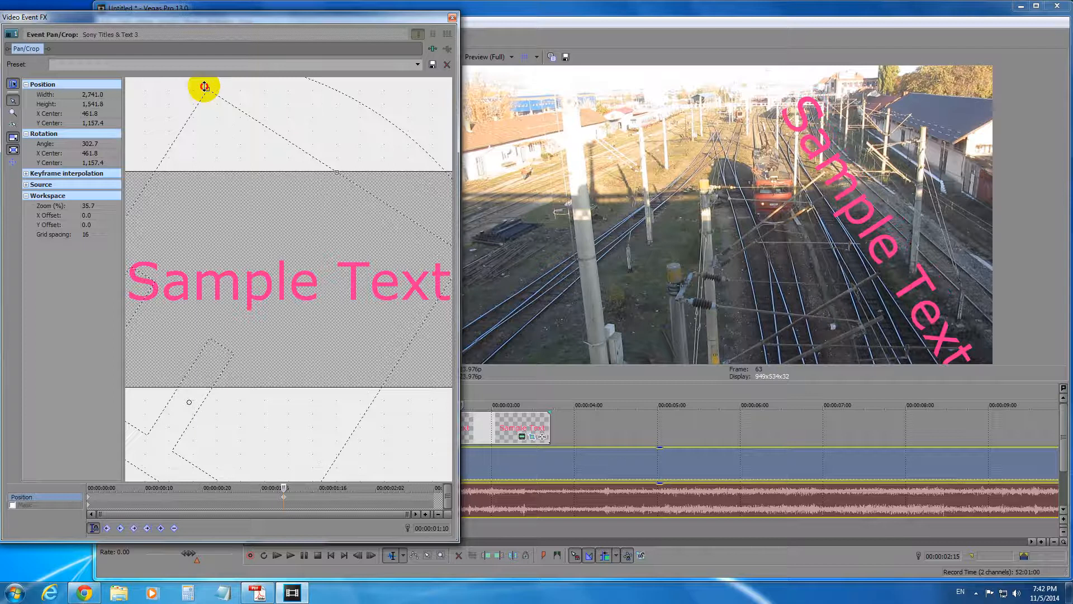
{"action": "scroll", "coordinate": [162, 297], "scroll_direction": "down", "scroll_amount": 5}
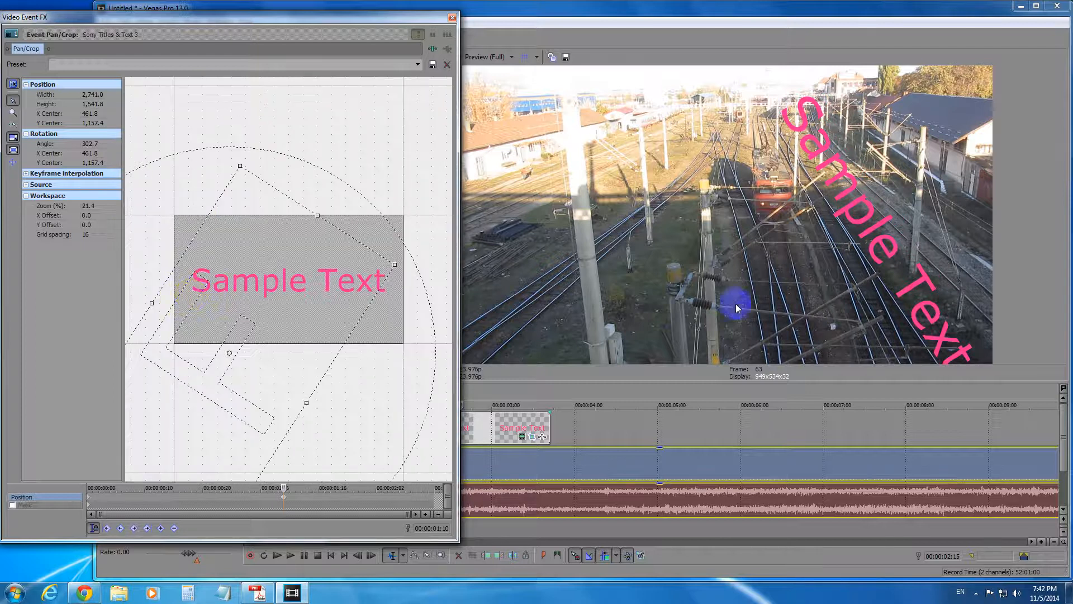
{"action": "left_click_drag", "start_coordinate": [240, 166], "coordinate": [241, 132]}
{"action": "left_click_drag", "start_coordinate": [283, 235], "coordinate": [277, 246]}
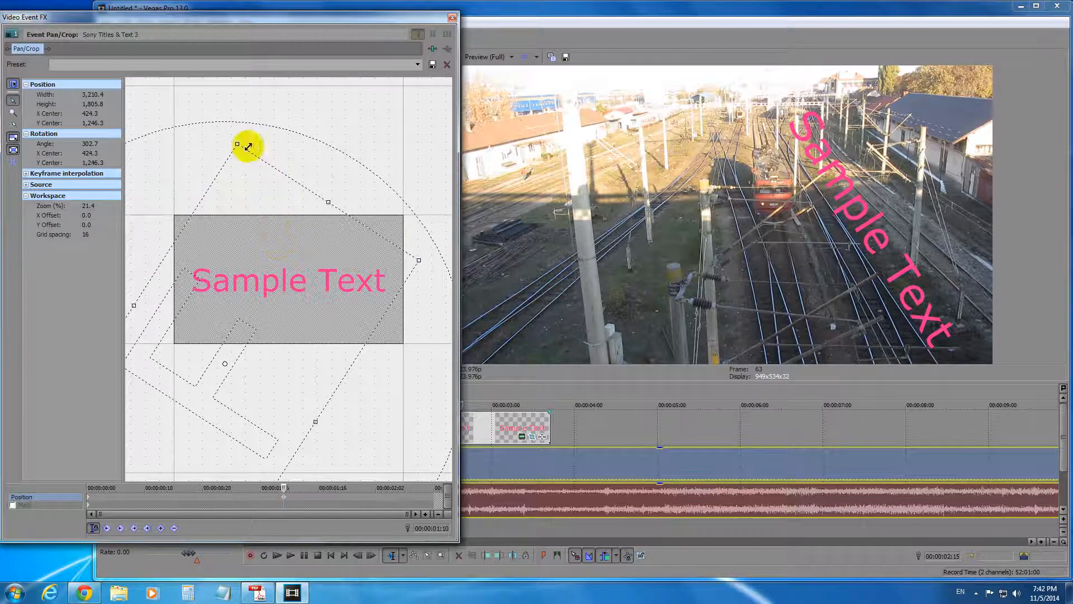
- Rotate the title's Pan/Crop frame to about 305 degrees and close the Pan/Crop window
{"action": "left_click_drag", "start_coordinate": [235, 134], "coordinate": [246, 135]}
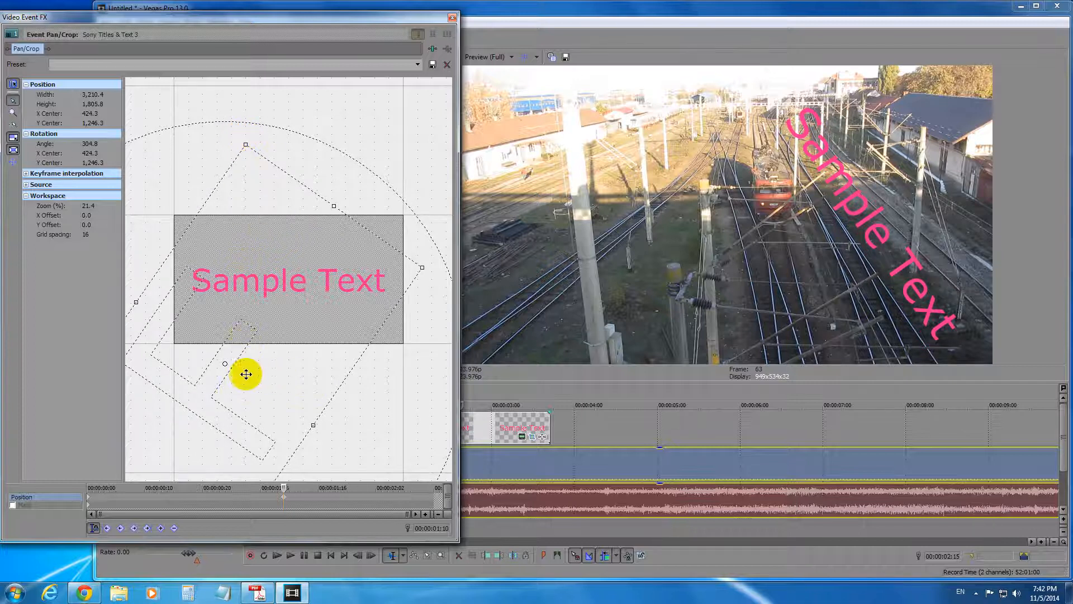
{"action": "scroll", "coordinate": [240, 374], "scroll_direction": "down", "scroll_amount": 1}
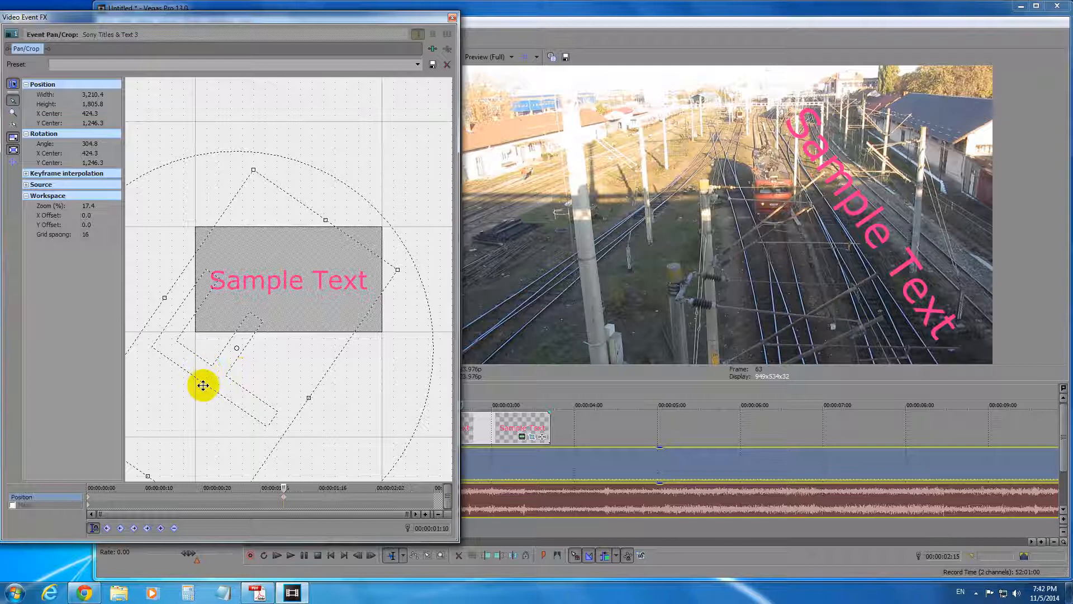
{"action": "scroll", "coordinate": [197, 389], "scroll_direction": "down", "scroll_amount": 1}
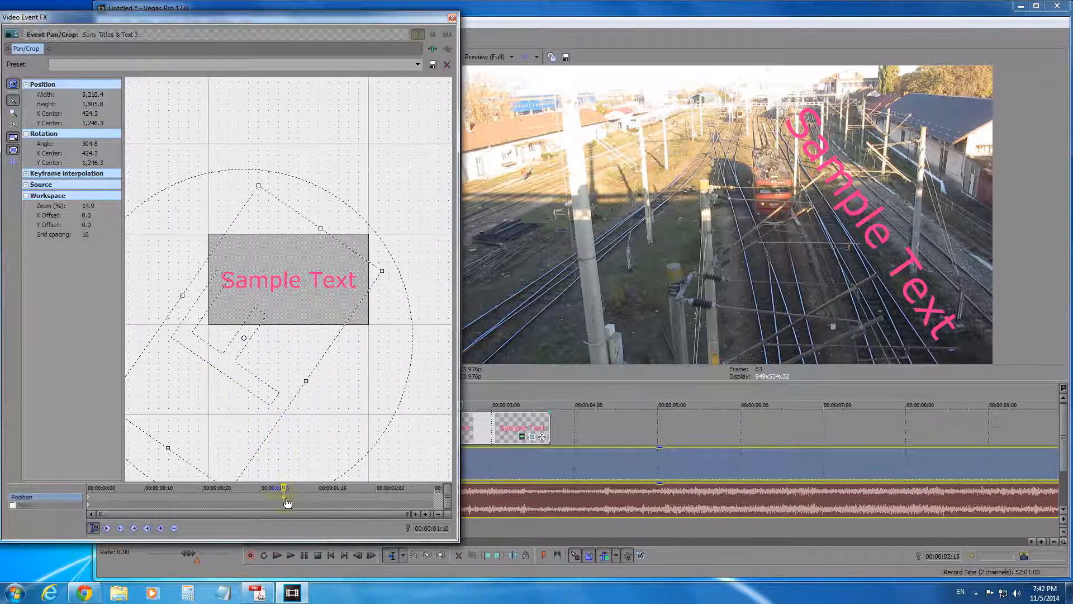
{"action": "left_click", "coordinate": [50, 506]}
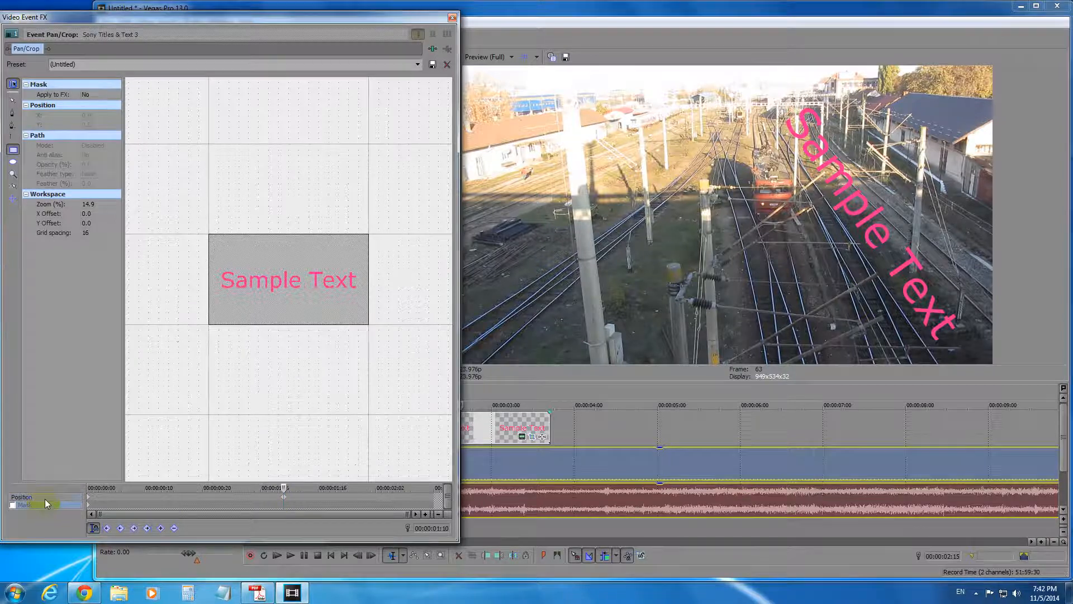
{"action": "left_click", "coordinate": [46, 497]}
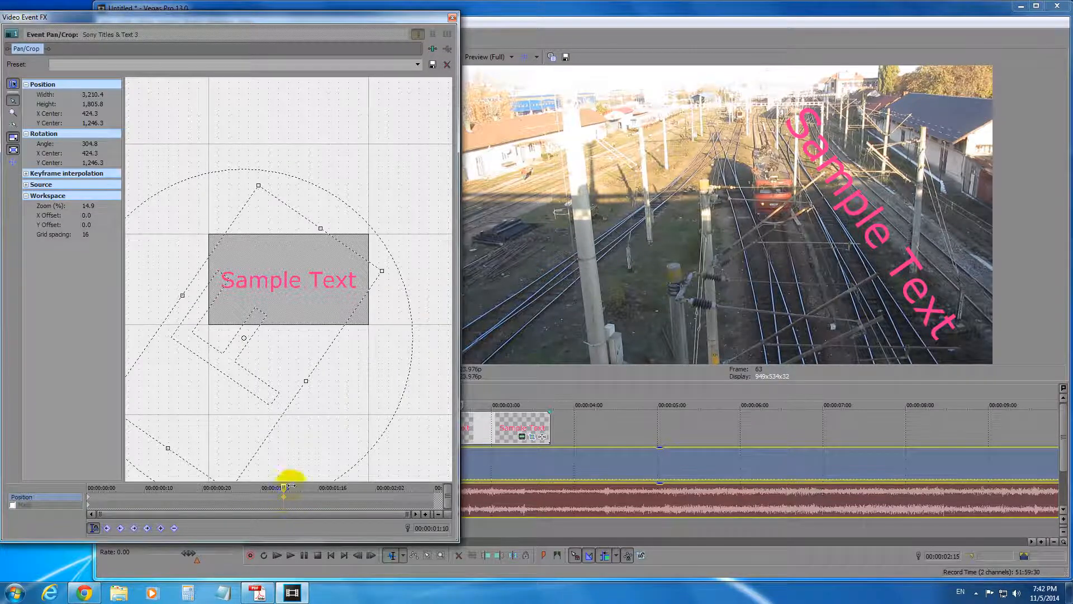
{"action": "left_click", "coordinate": [452, 18]}
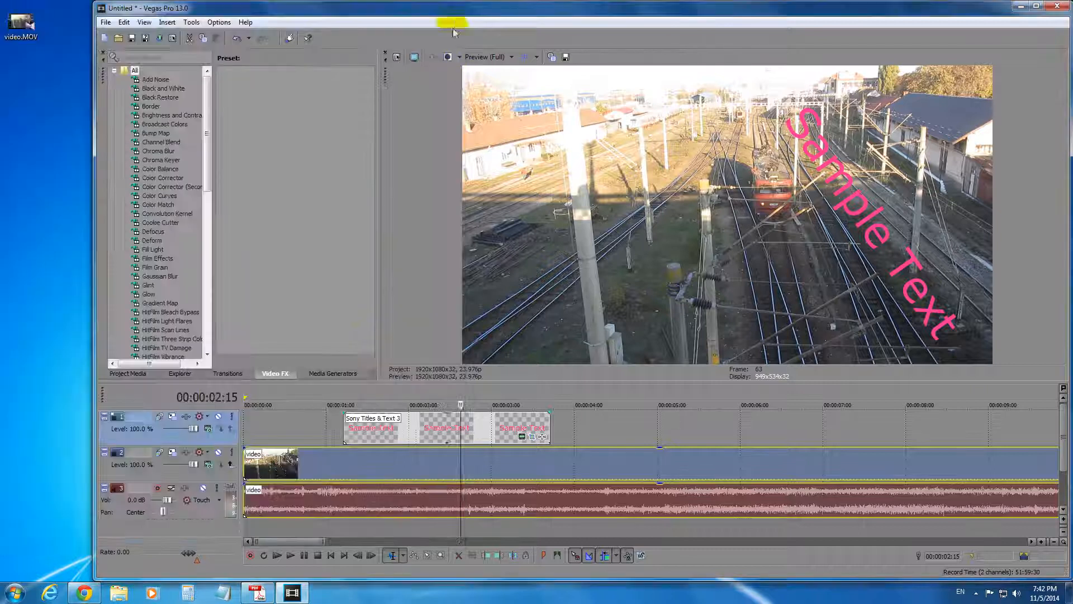
- Play the title animation from 00:00:01:01, stop playback and check the frame at 00:00:01:22
{"action": "left_click", "coordinate": [330, 396]}
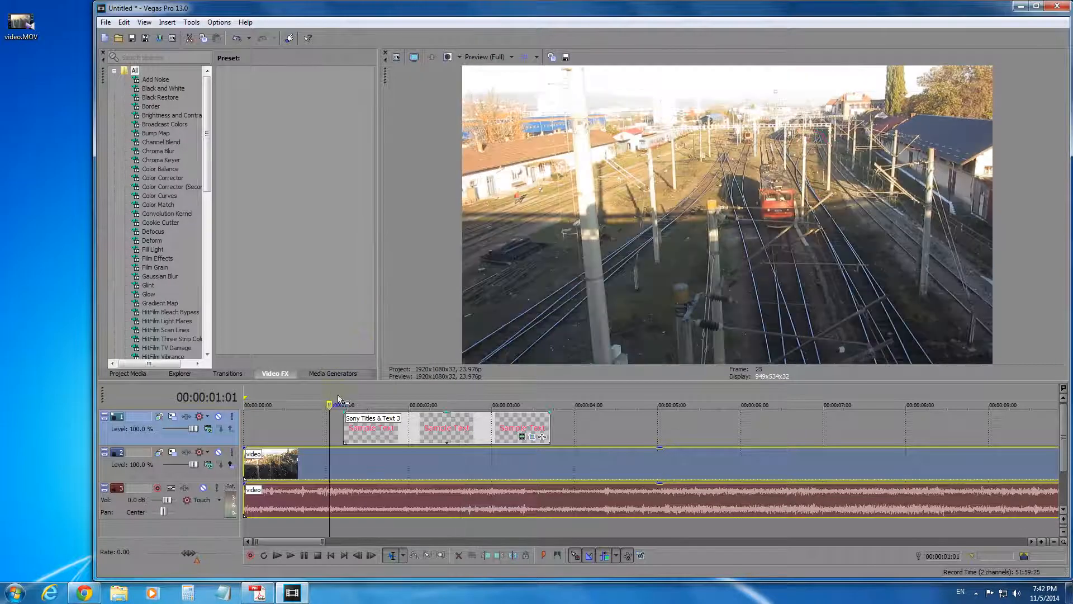
{"action": "left_click", "coordinate": [291, 555]}
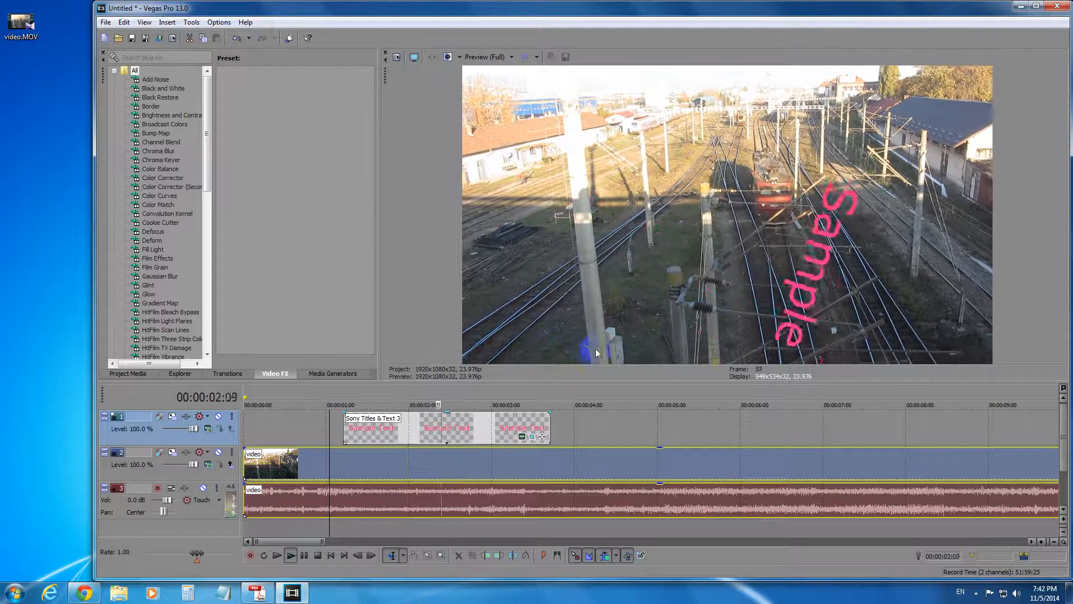
{"action": "left_click", "coordinate": [317, 555]}
{"action": "left_click", "coordinate": [402, 397]}
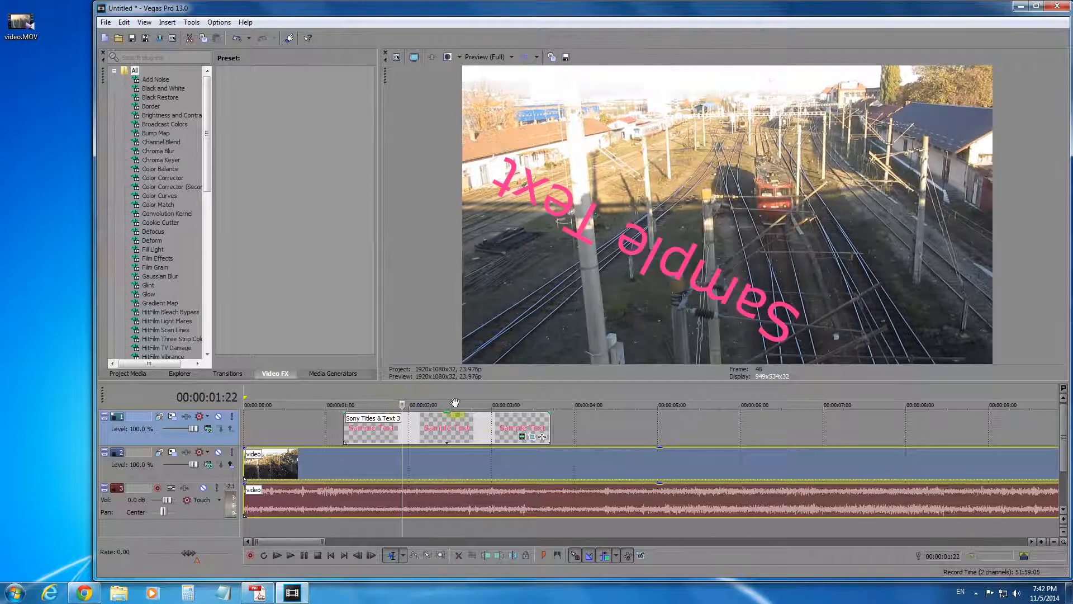
- In the title event's Pan/Crop, delete the position keyframe at 00:00:00:00 and go to the keyframe at 00:00:01:10
{"action": "left_click", "coordinate": [532, 437]}
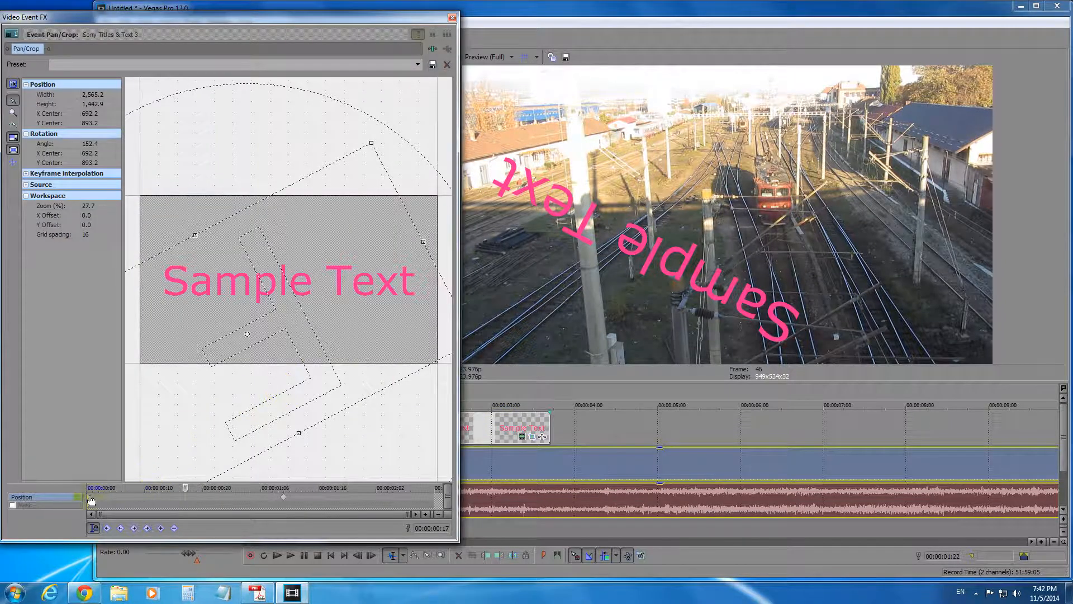
{"action": "left_click", "coordinate": [90, 502]}
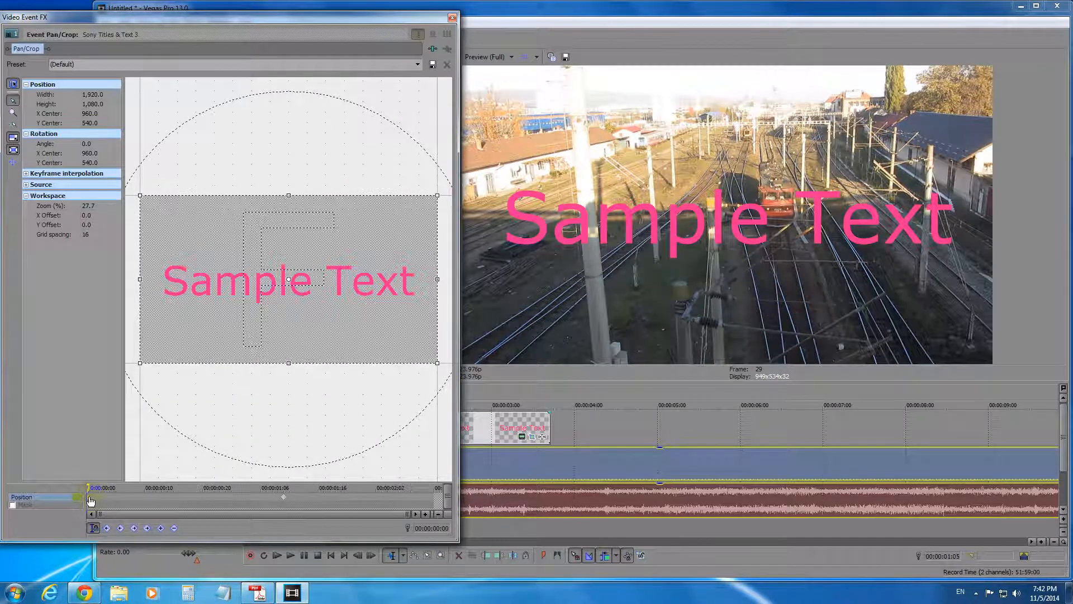
{"action": "right_click", "coordinate": [90, 501]}
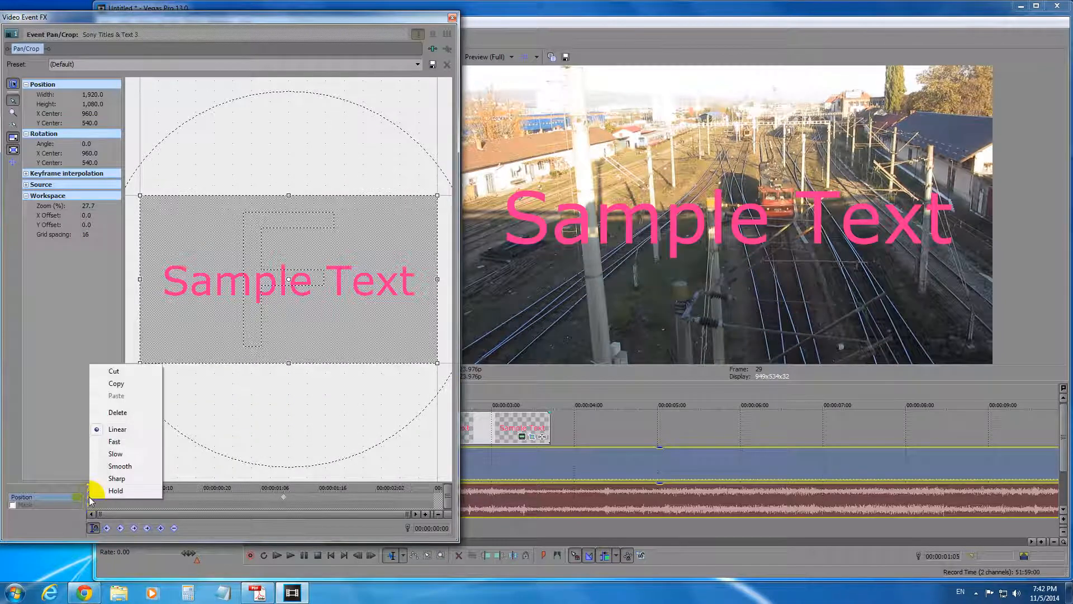
{"action": "left_click", "coordinate": [122, 413]}
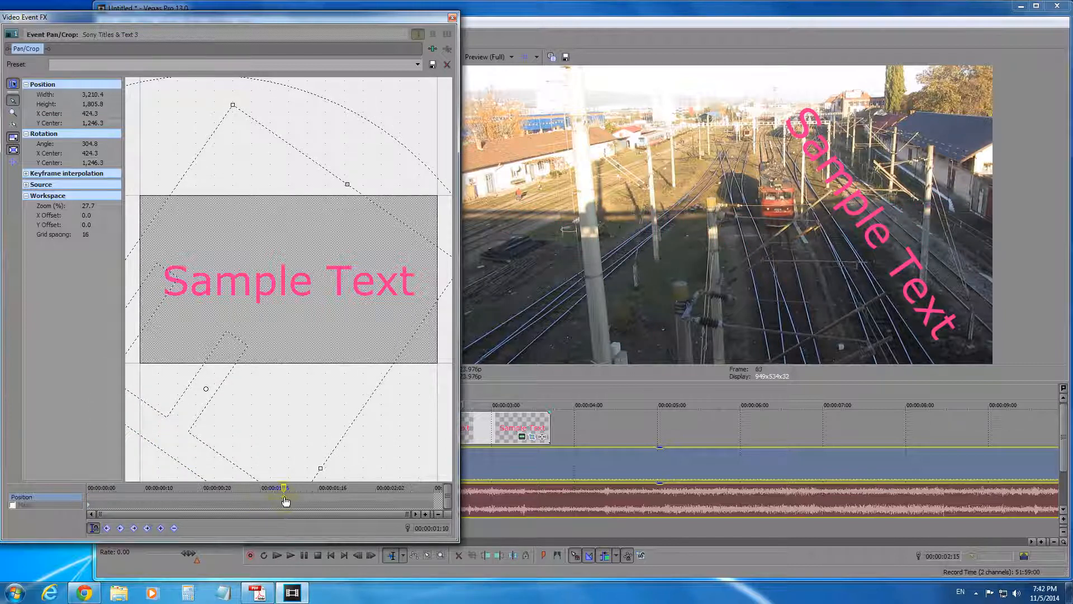
{"action": "left_click", "coordinate": [283, 501]}
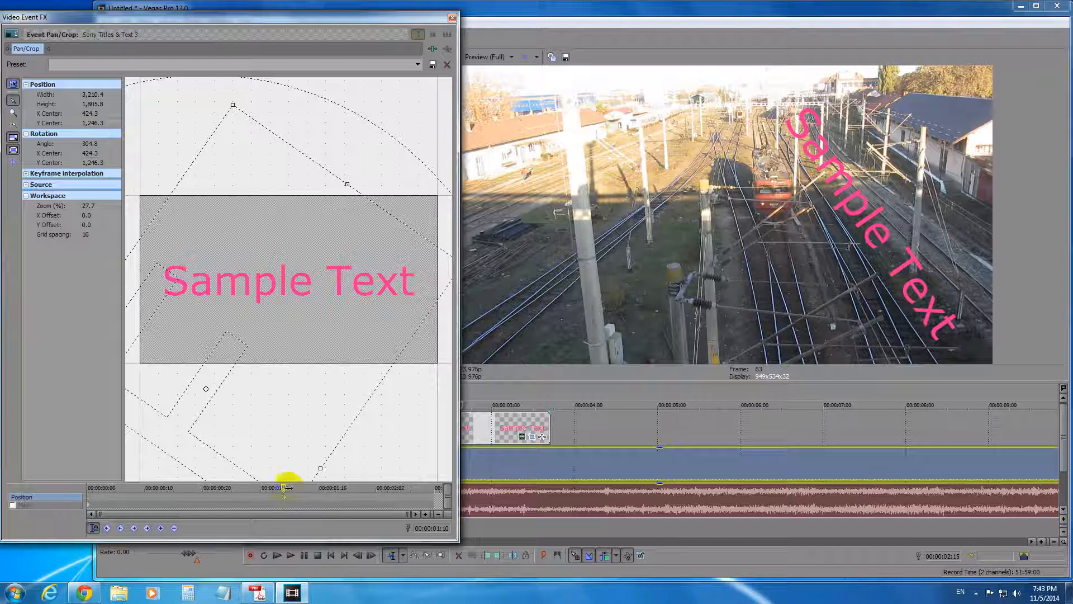
- Try rotating the title's frame to about 323 degrees at 00:00:01:00, check the next frame, and undo the rotation
{"action": "left_click", "coordinate": [225, 500]}
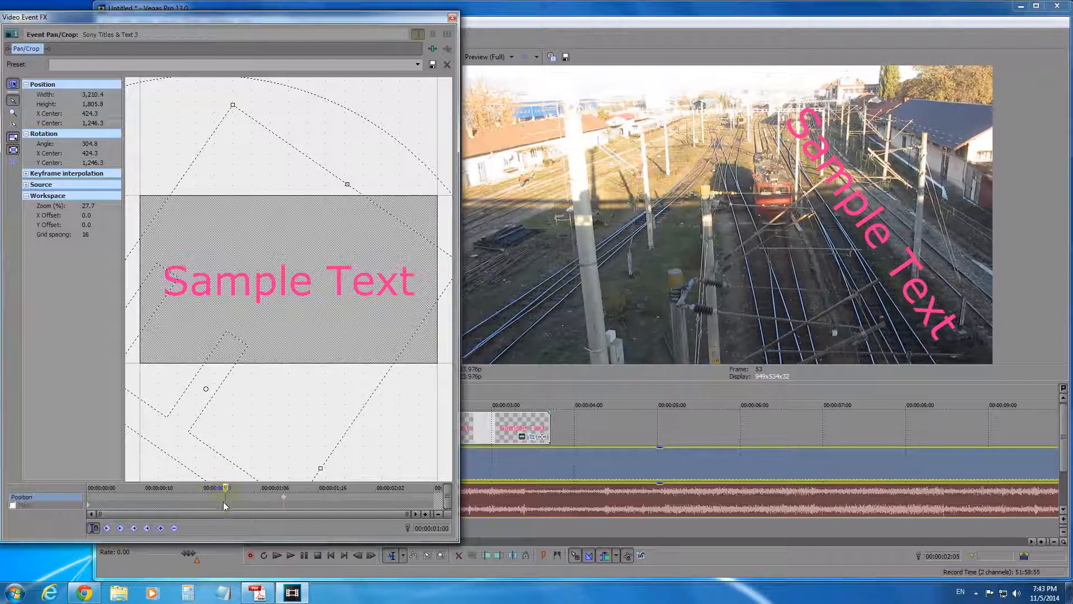
{"action": "left_click_drag", "start_coordinate": [232, 89], "coordinate": [331, 162]}
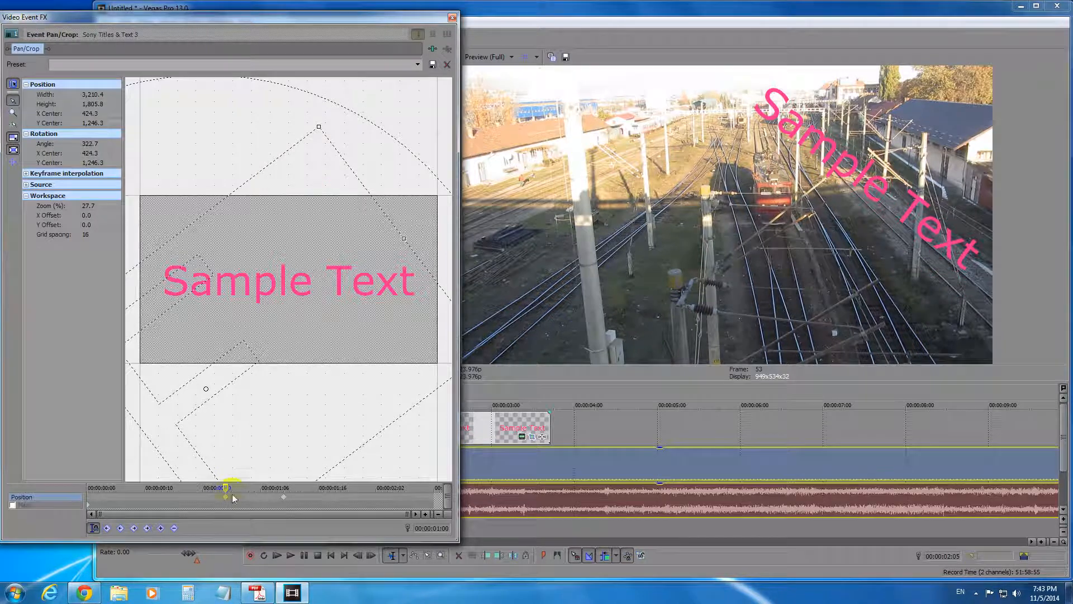
{"action": "mouse_move", "coordinate": [225, 487]}
{"action": "left_mouse_down"}
{"action": "mouse_move", "coordinate": [281, 487]}
{"action": "mouse_move", "coordinate": [231, 487]}
{"action": "left_mouse_up"}
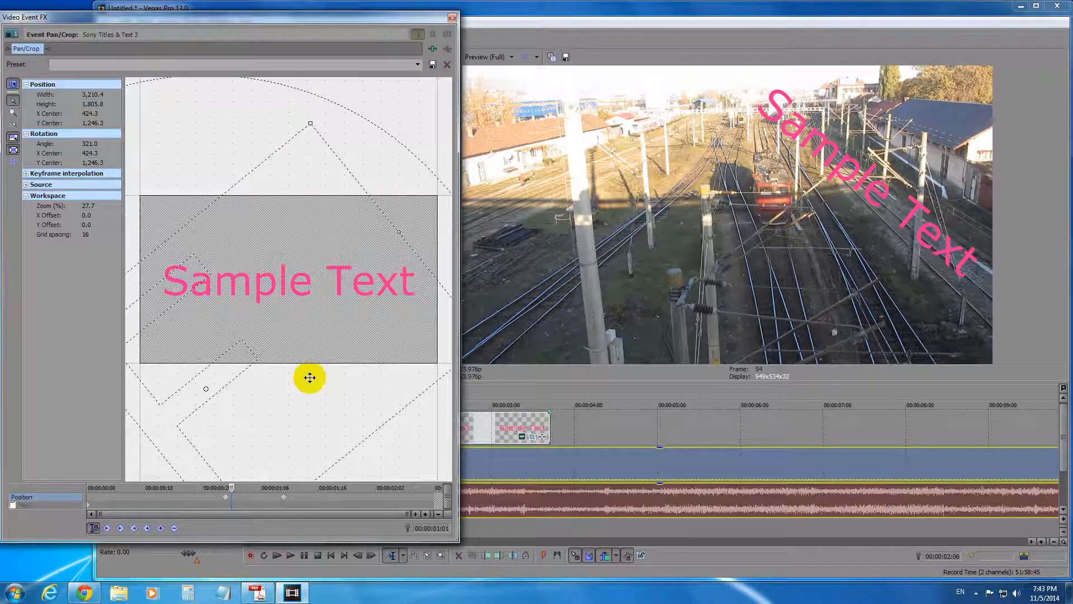
{"action": "key", "text": "ctrl+z"}
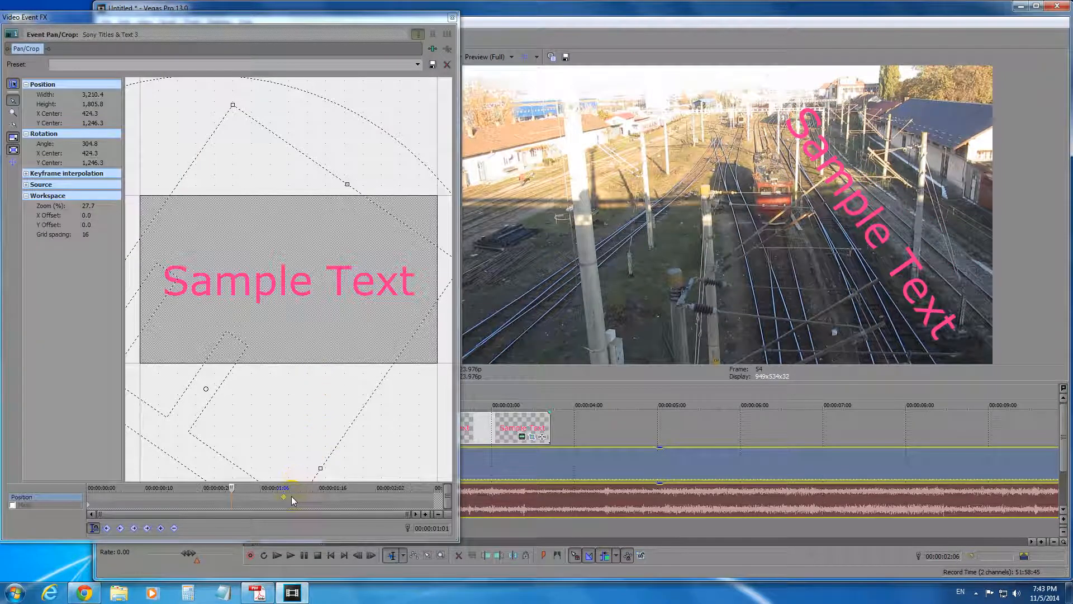
- At the 00:00:01:10 keyframe, try rotating the frame to about 346 degrees around a center shifted to about X 1,834, Y 471, and undo both changes
{"action": "left_click", "coordinate": [286, 499]}
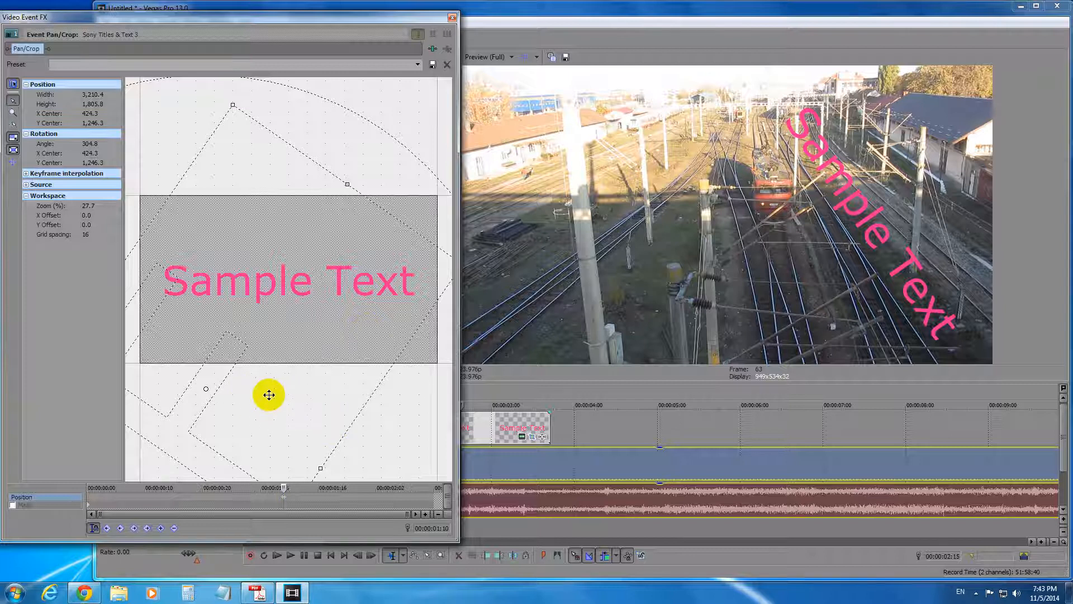
{"action": "scroll", "coordinate": [256, 383], "scroll_direction": "down", "scroll_amount": 1}
{"action": "scroll", "coordinate": [235, 396], "scroll_direction": "down", "scroll_amount": 2}
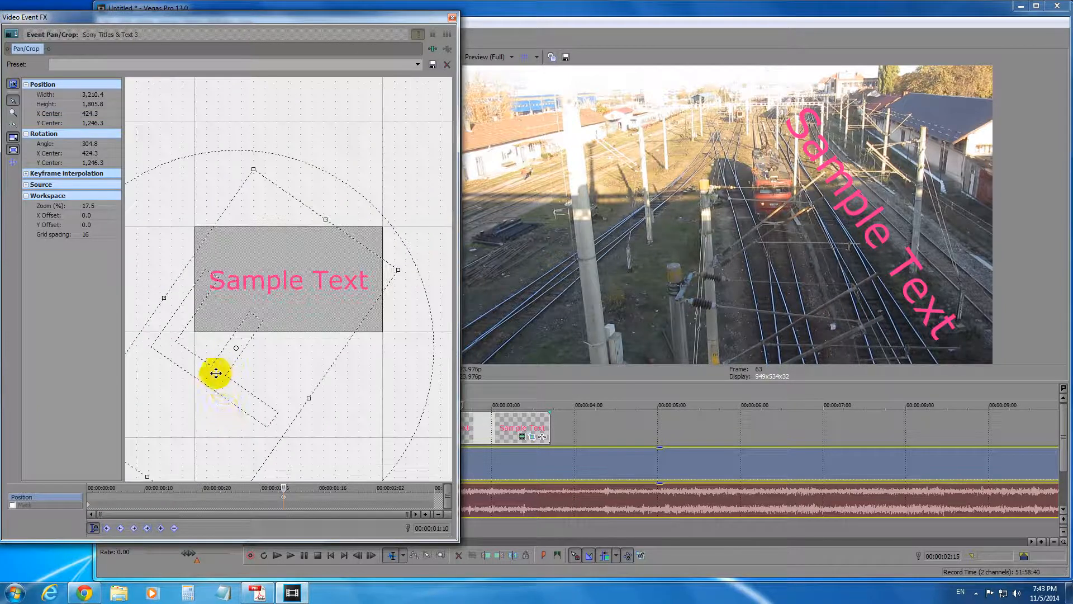
{"action": "scroll", "coordinate": [229, 360], "scroll_direction": "down", "scroll_amount": 1}
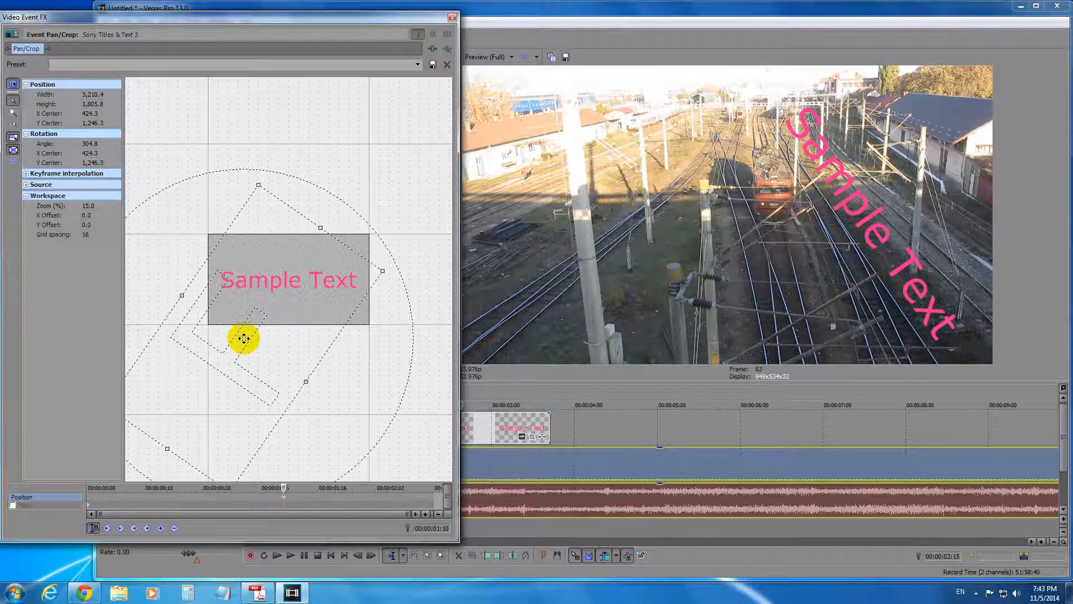
{"action": "left_click_drag", "start_coordinate": [244, 338], "coordinate": [362, 274]}
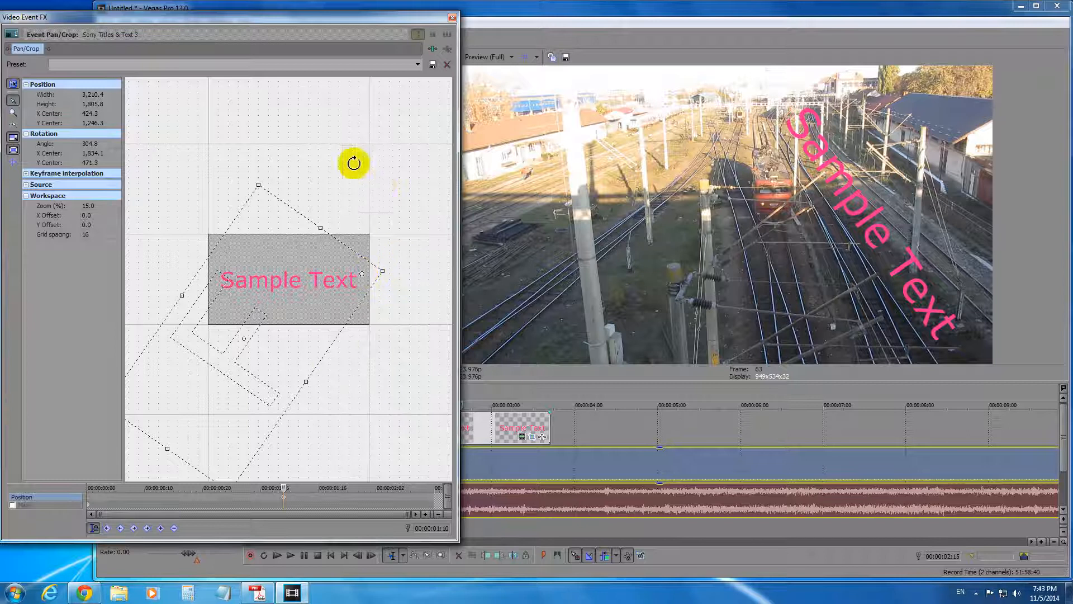
{"action": "mouse_move", "coordinate": [253, 176]}
{"action": "left_mouse_down"}
{"action": "mouse_move", "coordinate": [408, 173]}
{"action": "mouse_move", "coordinate": [327, 157]}
{"action": "mouse_move", "coordinate": [264, 175]}
{"action": "mouse_move", "coordinate": [254, 191]}
{"action": "mouse_move", "coordinate": [297, 162]}
{"action": "mouse_move", "coordinate": [402, 168]}
{"action": "mouse_move", "coordinate": [297, 163]}
{"action": "mouse_move", "coordinate": [265, 185]}
{"action": "left_mouse_up"}
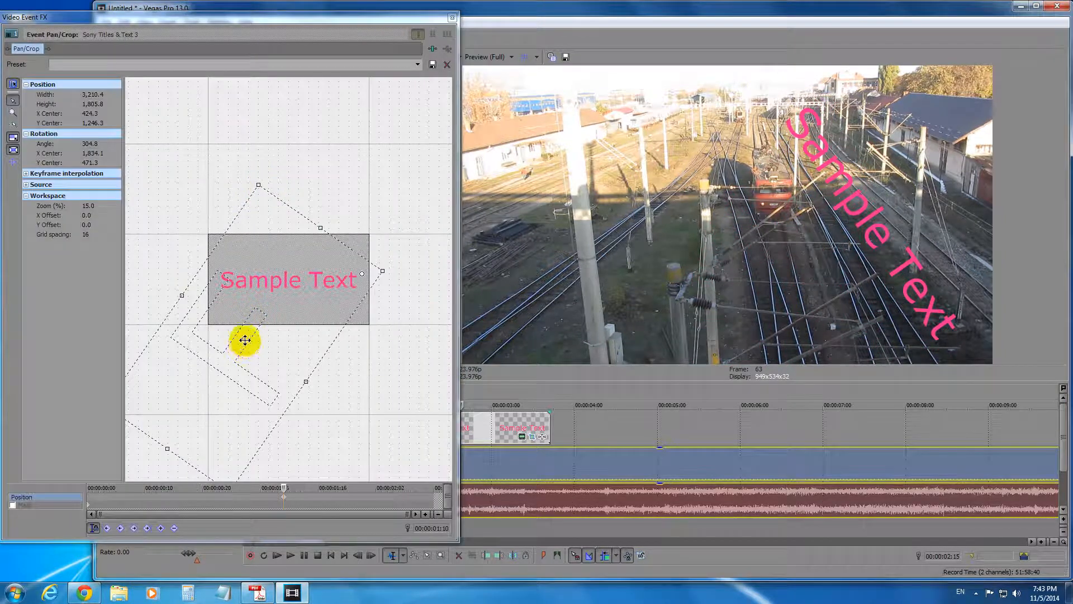
{"action": "left_click_drag", "start_coordinate": [398, 263], "coordinate": [410, 299]}
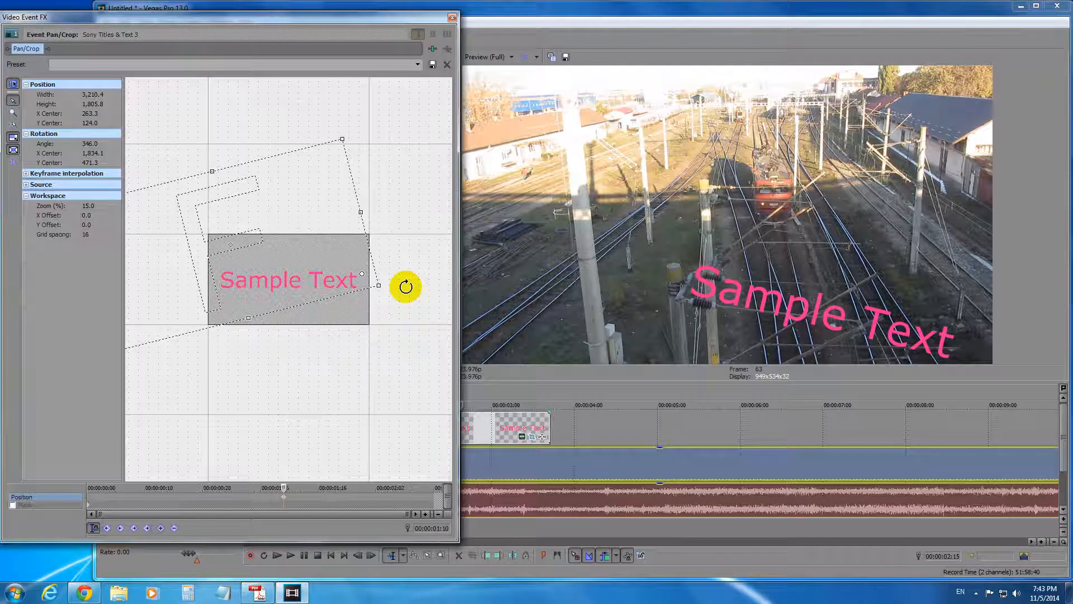
{"action": "key", "text": "ctrl+z"}
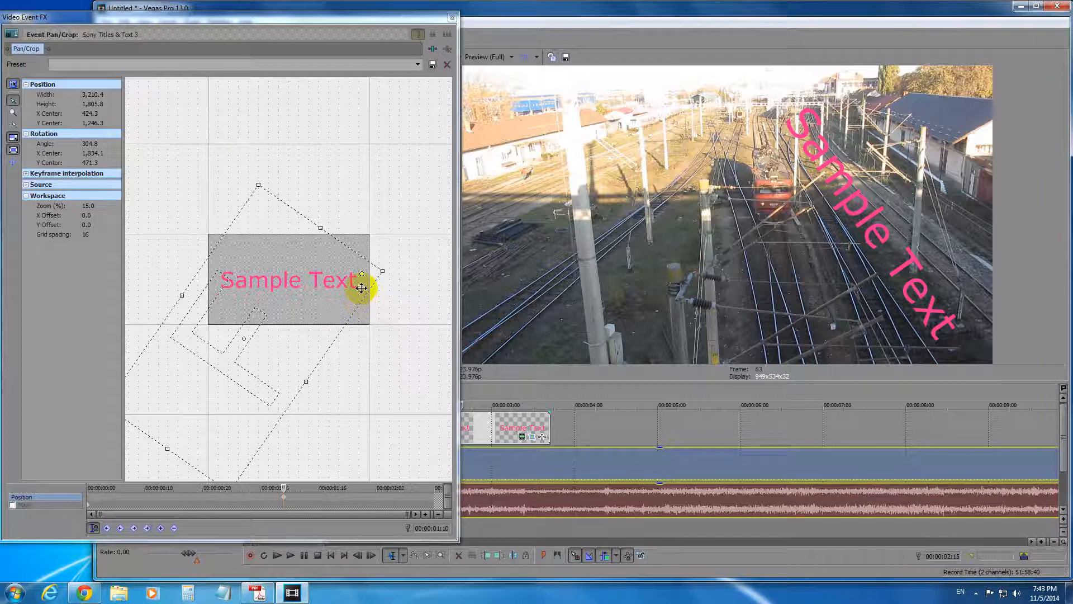
{"action": "key", "text": "ctrl+z"}
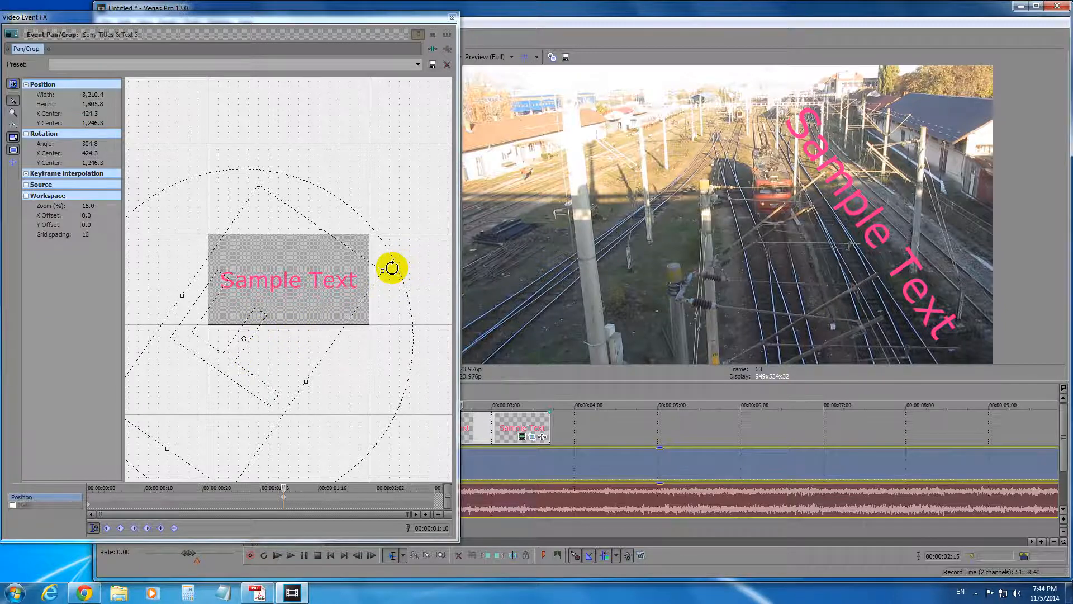
- Try rotating the title's frame to about 328 degrees around its original center, undo it, and close the Pan/Crop window
{"action": "left_click_drag", "start_coordinate": [391, 266], "coordinate": [394, 332]}
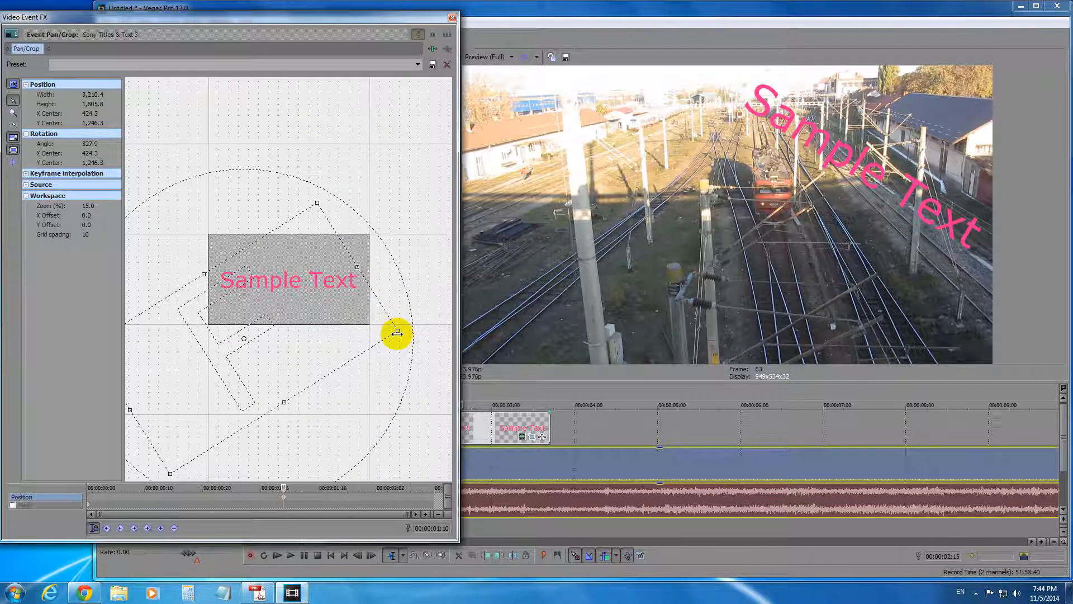
{"action": "left_click_drag", "start_coordinate": [397, 335], "coordinate": [397, 334]}
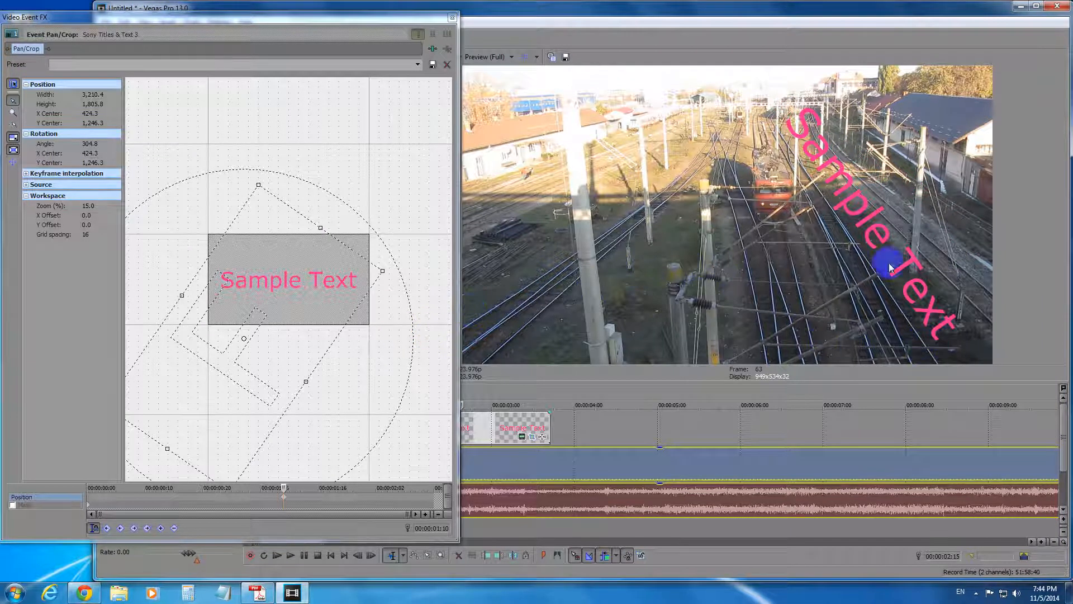
{"action": "left_click", "coordinate": [452, 17]}
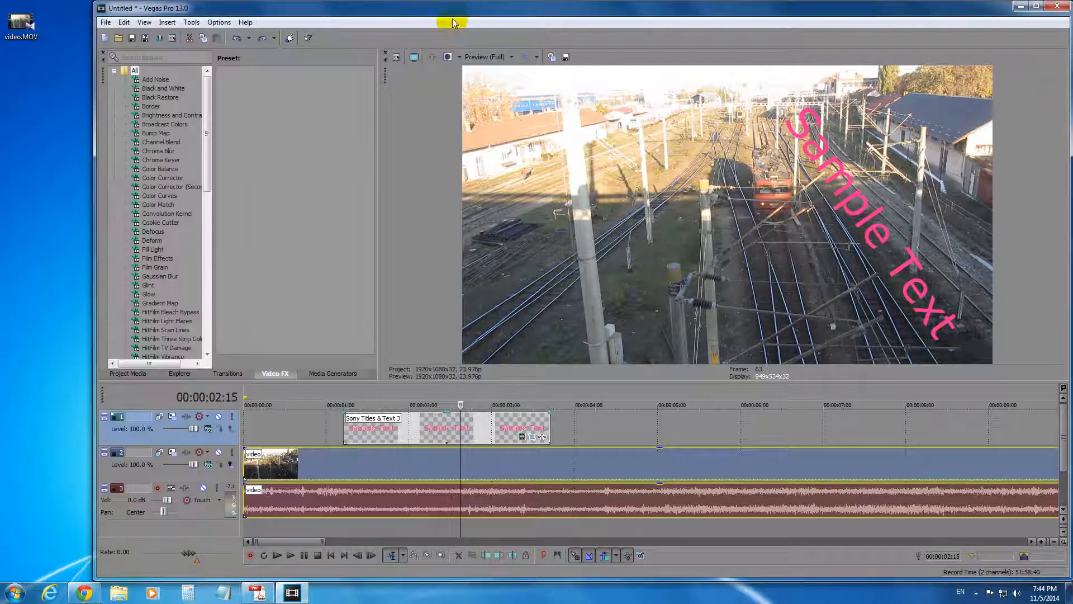